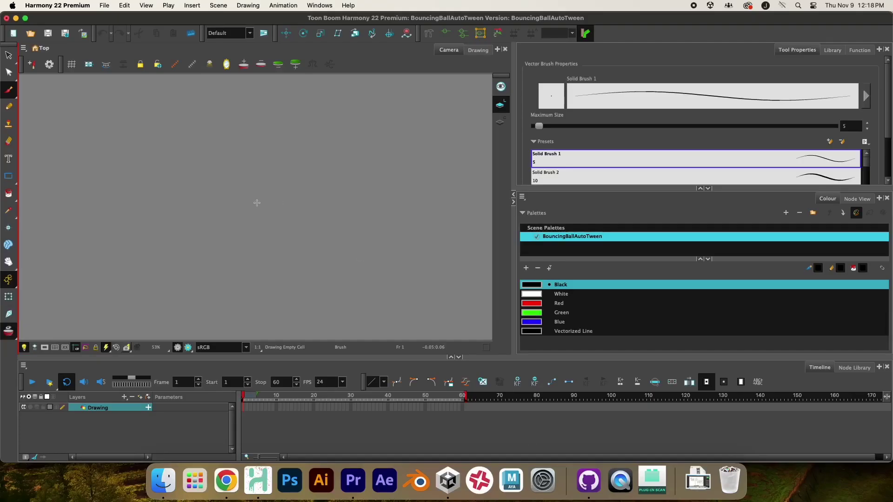
# Step: Insert a white Colour-Card layer beneath the Drawing layer and reselect the Drawing layer
pyautogui.rightClick(138, 438)
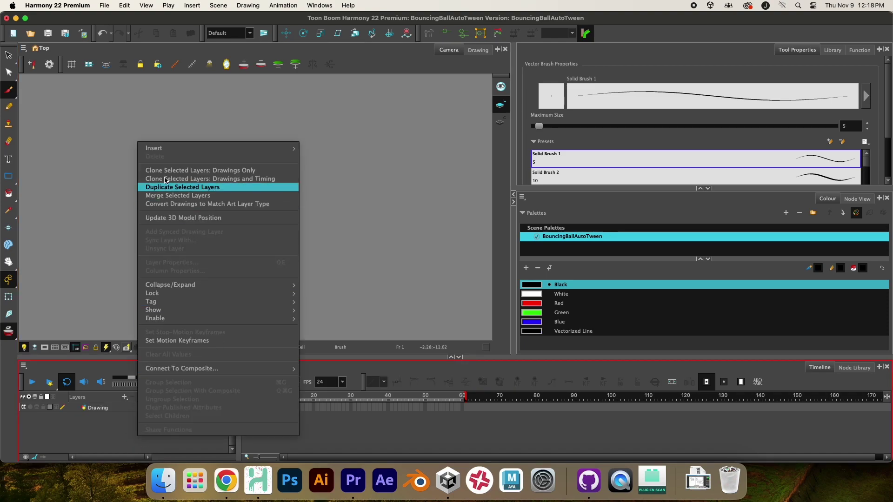
pyautogui.moveTo(167, 149)
pyautogui.click(353, 165)
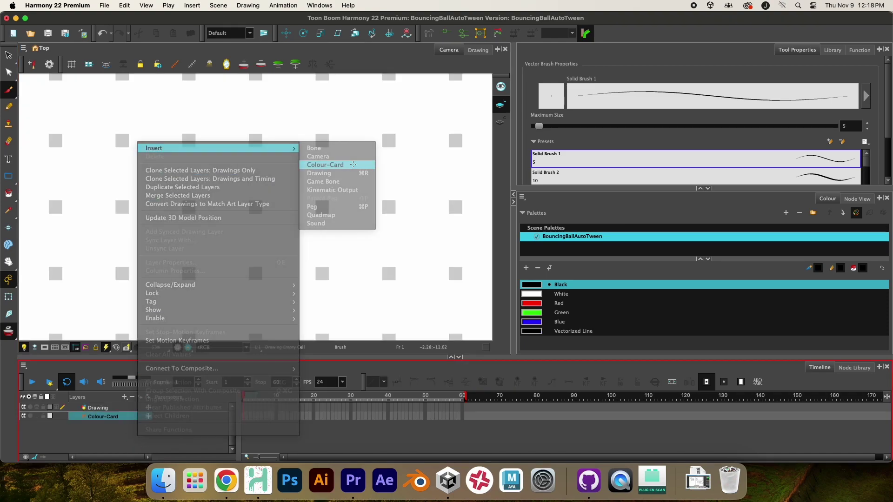
pyautogui.click(107, 408)
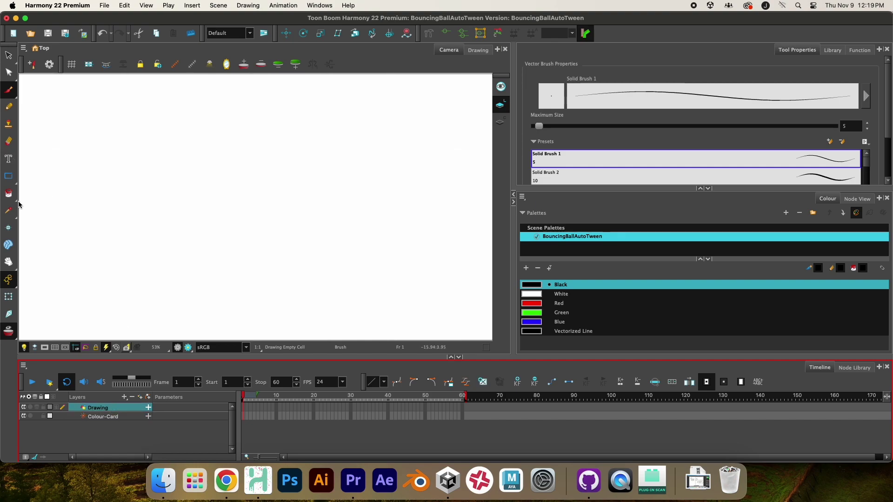
# Step: Switch to the Ellipse tool and draw a circle near the canvas centre on frame 1
pyautogui.moveTo(10, 186); pyautogui.dragTo(50, 184)
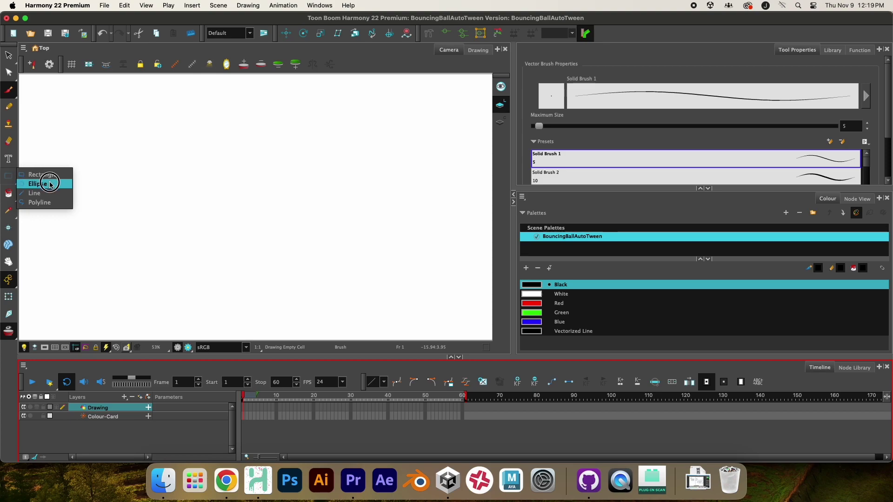
pyautogui.click(51, 184)
pyautogui.moveTo(230, 185); pyautogui.dragTo(287, 242)
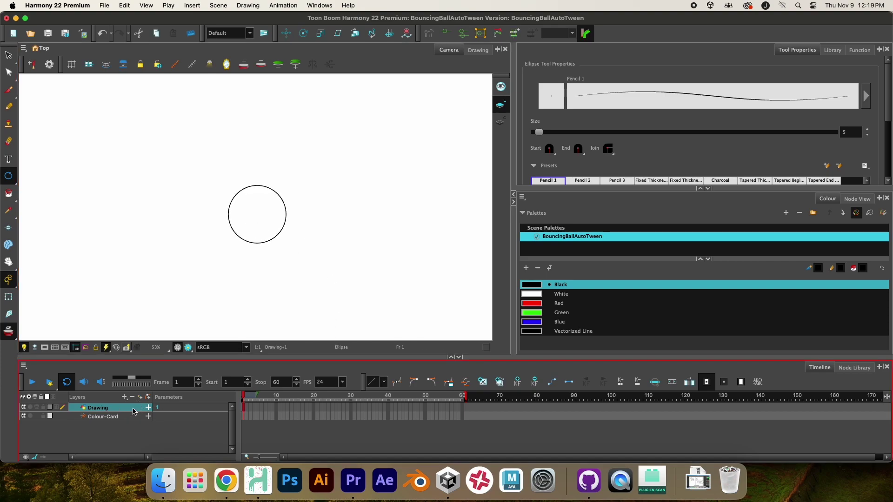
# Step: Add a peg parenting the Drawing layer and extend drawing 1's exposure to frame 24
pyautogui.click(124, 397)
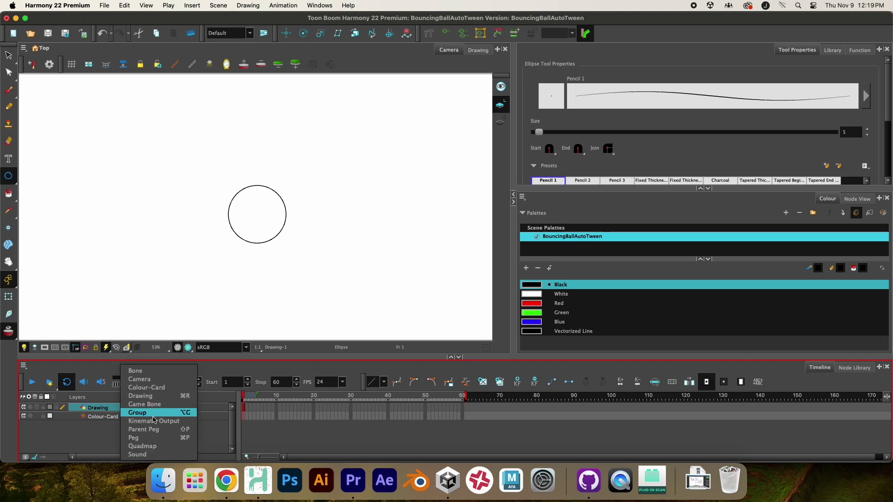
pyautogui.click(155, 437)
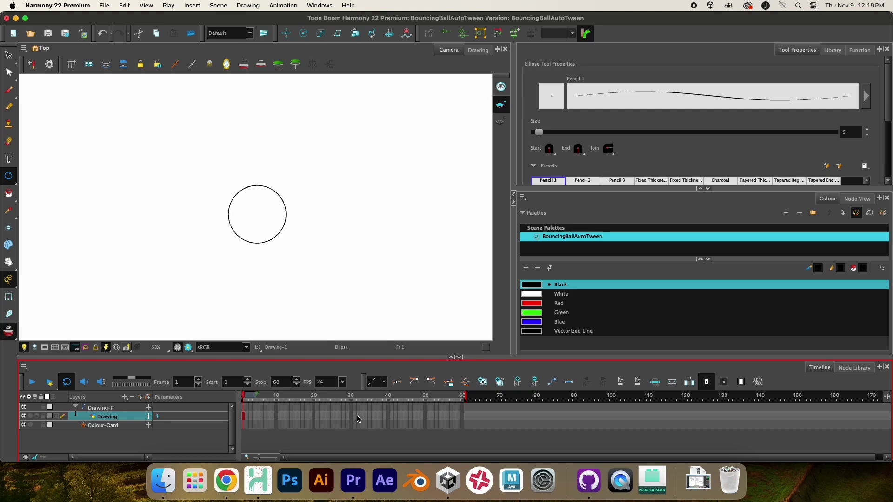
pyautogui.click(328, 421)
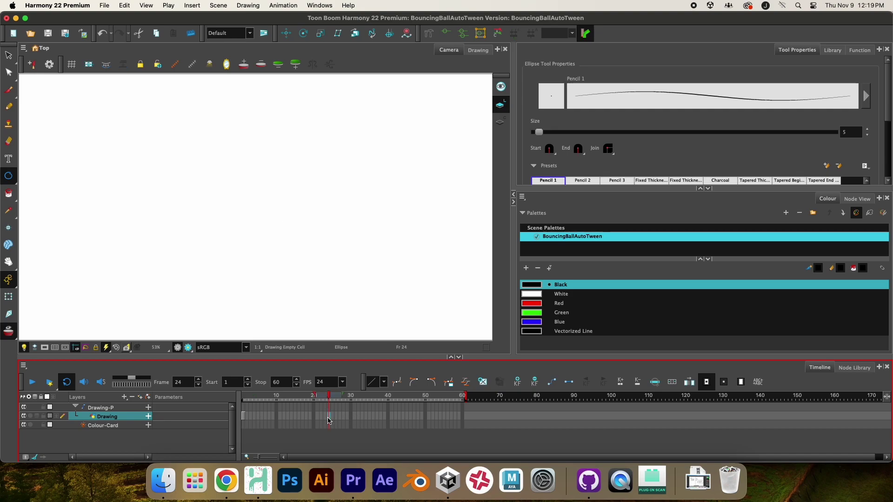
pyautogui.rightClick(329, 421)
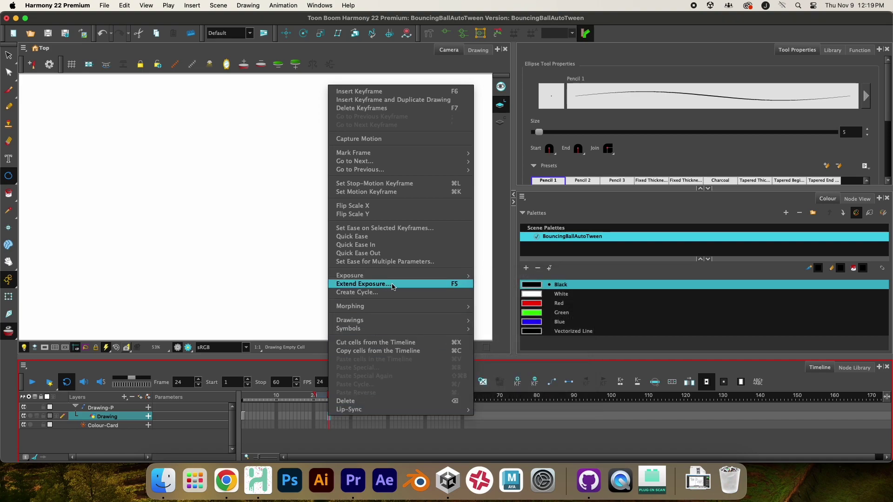
pyautogui.click(396, 285)
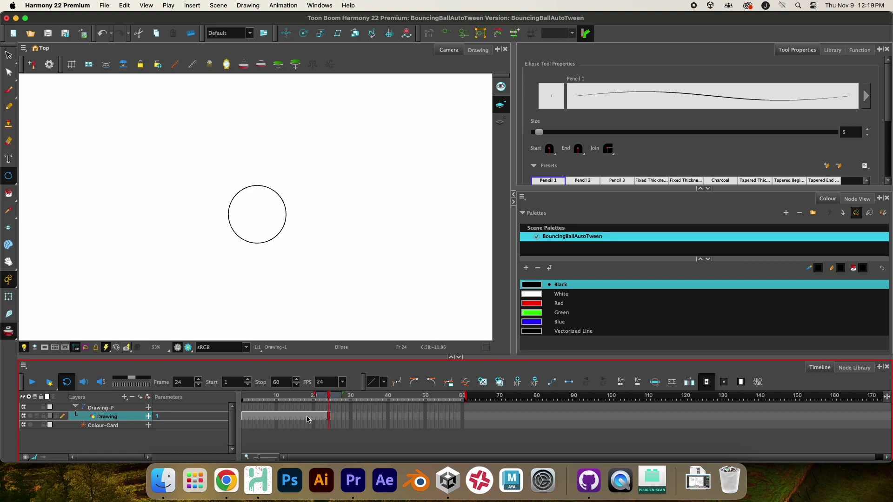
pyautogui.moveTo(330, 396); pyautogui.dragTo(244, 400)
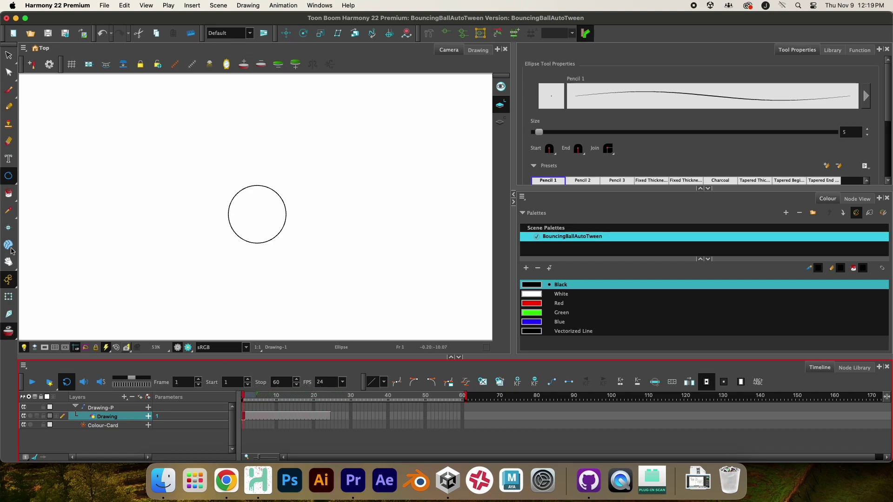
# Step: Key the peg with the ball high at frame 1, low mid-bounce, and high at frame 24
pyautogui.hotkey('alt', '1')
pyautogui.click(272, 207)
pyautogui.moveTo(256, 191); pyautogui.dragTo(269, 115)
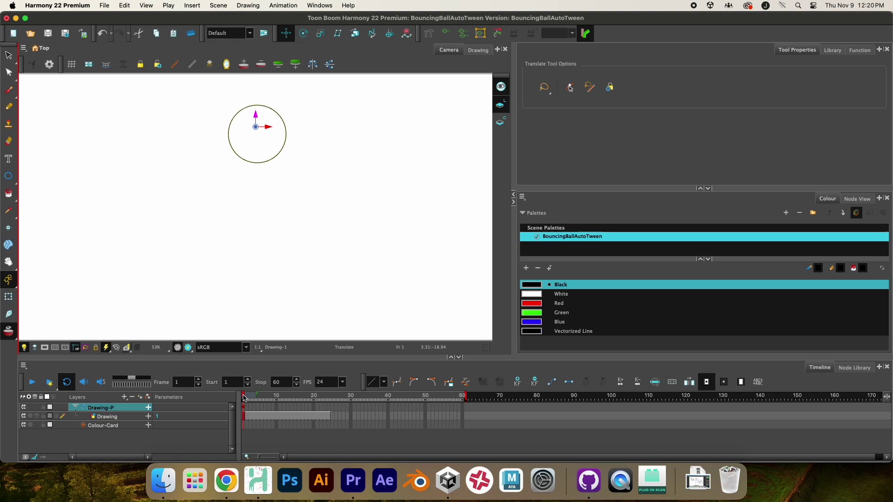
pyautogui.moveTo(243, 399); pyautogui.dragTo(277, 399)
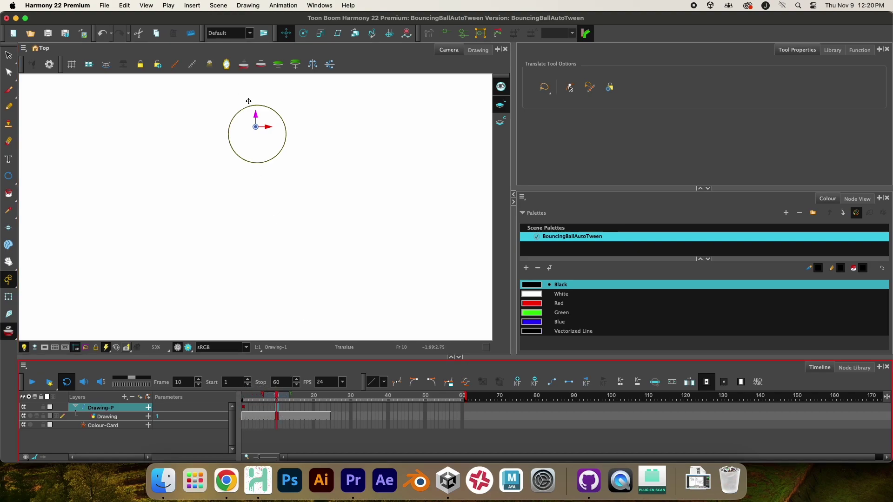
pyautogui.moveTo(257, 114); pyautogui.dragTo(258, 257)
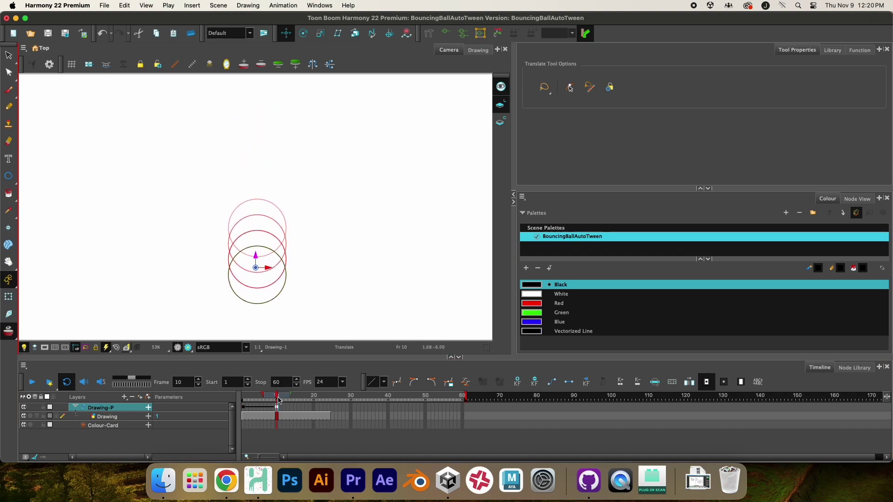
pyautogui.moveTo(277, 398); pyautogui.dragTo(328, 398)
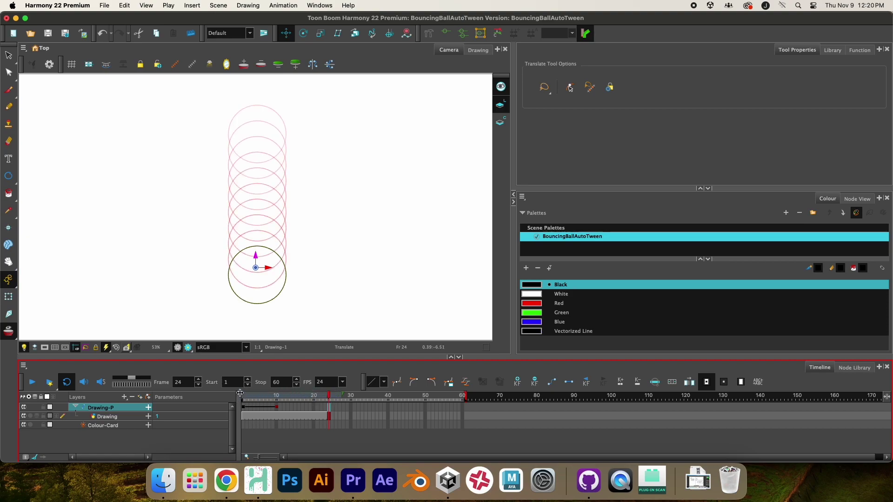
pyautogui.click(254, 257)
pyautogui.moveTo(255, 258); pyautogui.dragTo(264, 116)
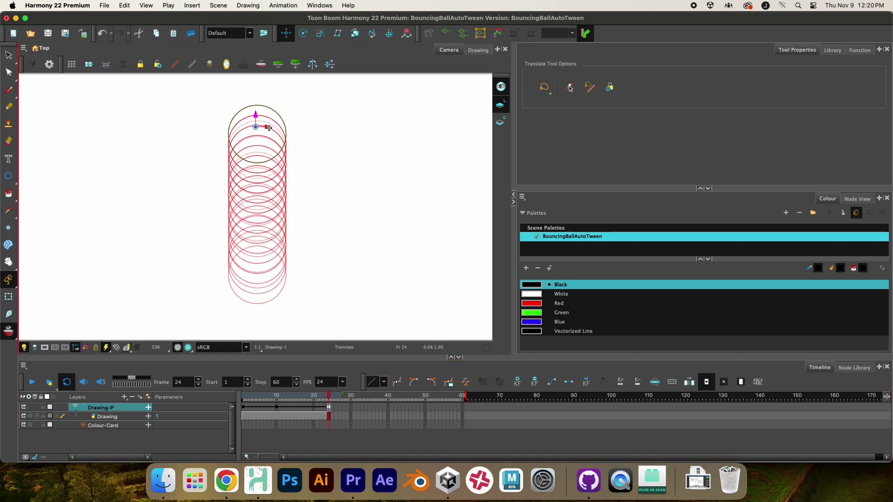
# Step: Shift the bottom keyframe later to mid-scene and preview the bounce from frame 1
pyautogui.click(277, 415)
pyautogui.moveTo(278, 408)
pyautogui.mouseDown()
pyautogui.moveTo(460, 400)
pyautogui.moveTo(328, 401)
pyautogui.moveTo(333, 407)
pyautogui.mouseUp()
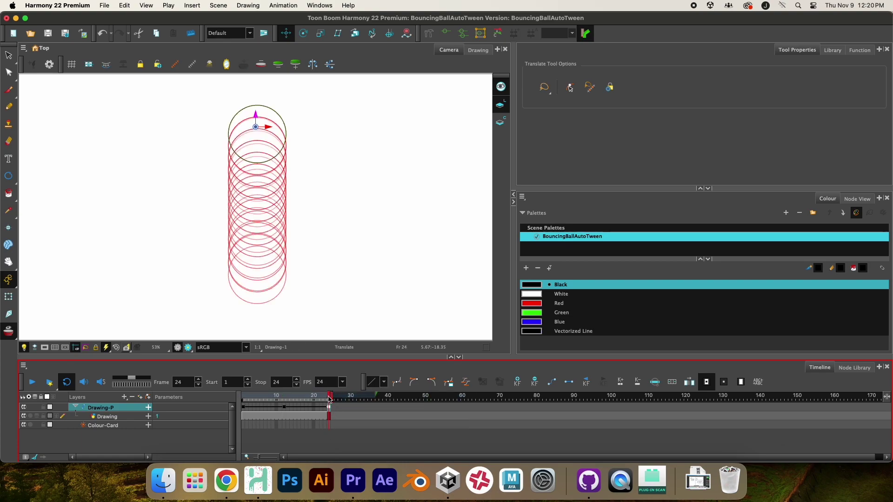
pyautogui.click(32, 383)
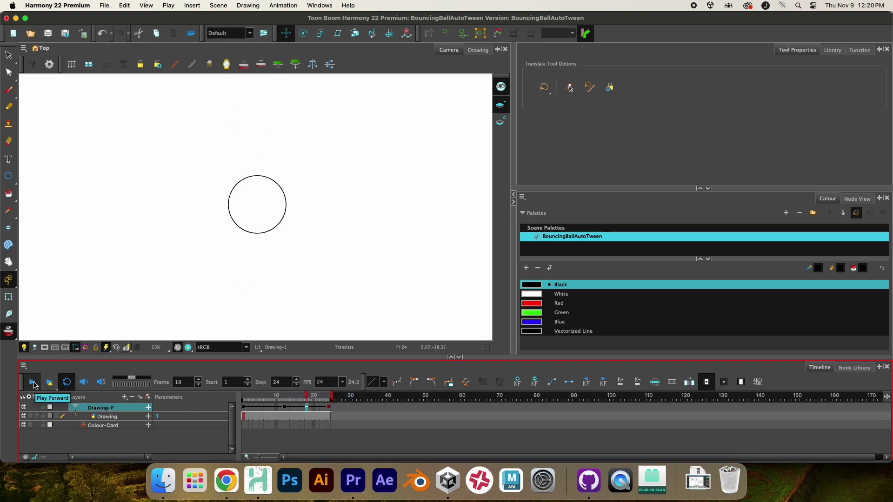
pyautogui.click(32, 382)
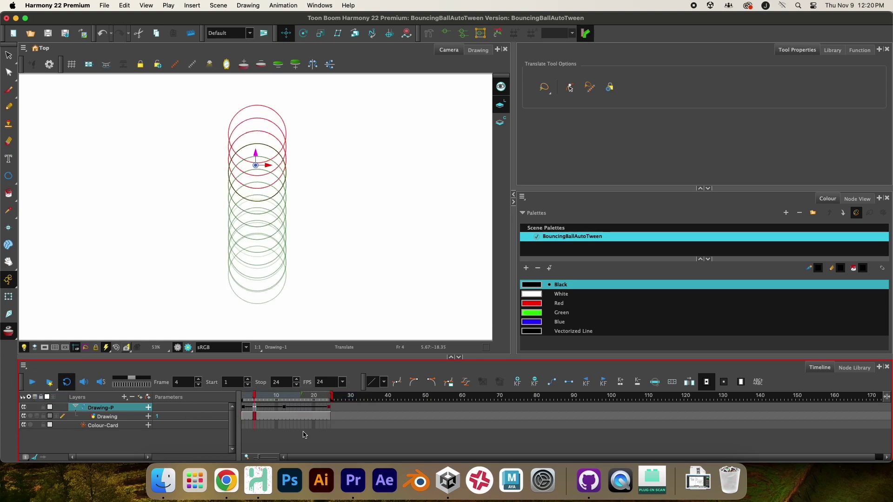
pyautogui.moveTo(256, 400); pyautogui.dragTo(244, 399)
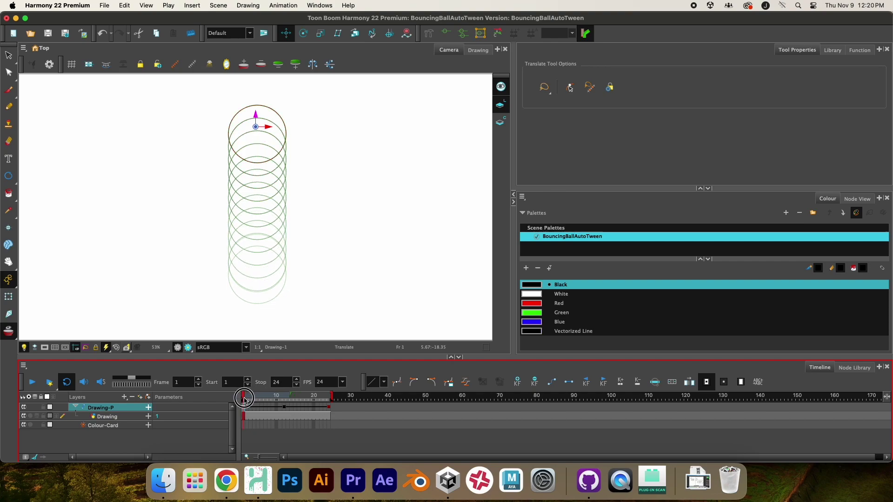
# Step: Show the peg's curves in an enlarged Function view with Path X and Path Z hidden
pyautogui.click(860, 50)
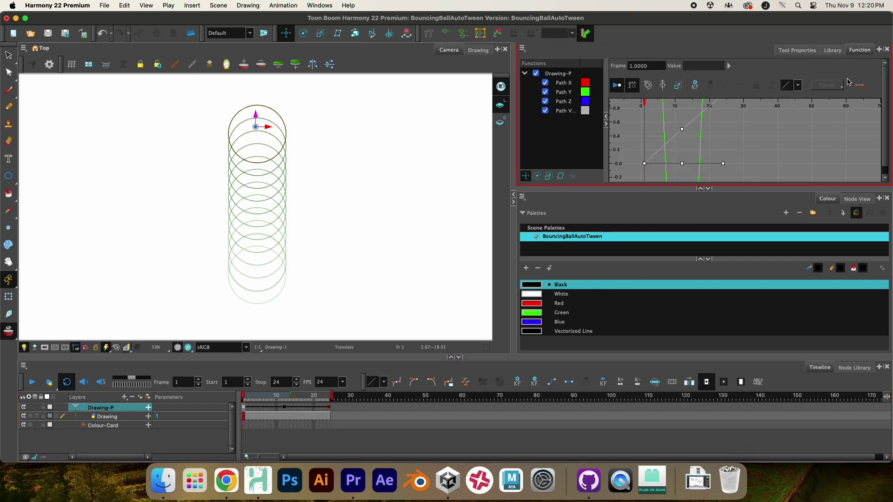
pyautogui.moveTo(840, 188); pyautogui.dragTo(840, 312)
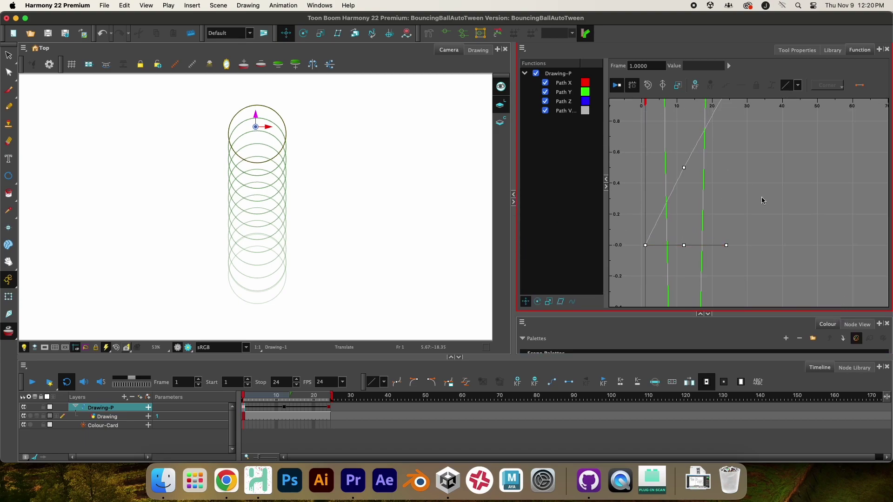
pyautogui.scroll(-10, 763, 200)
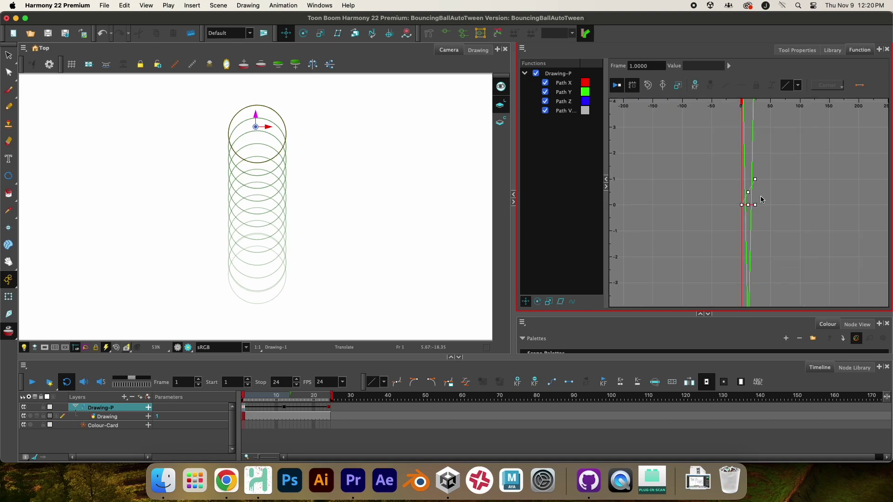
pyautogui.scroll(-5, 763, 201)
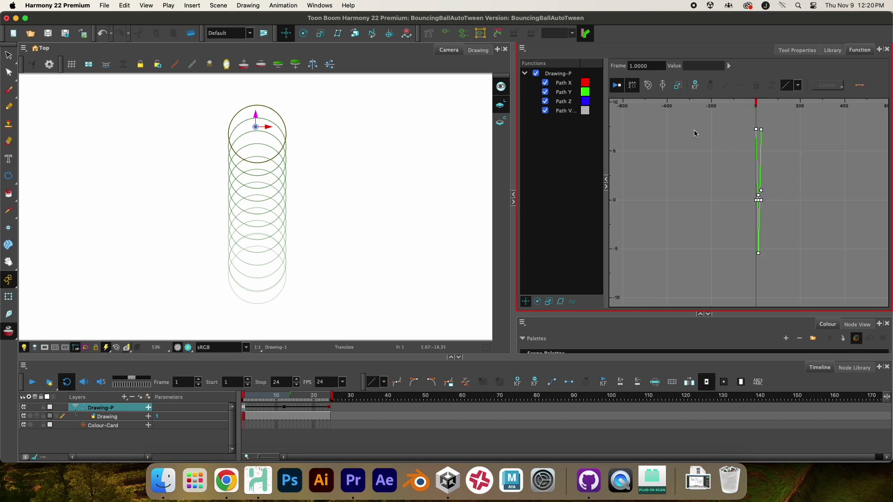
pyautogui.click(545, 82)
pyautogui.click(545, 100)
pyautogui.click(649, 86)
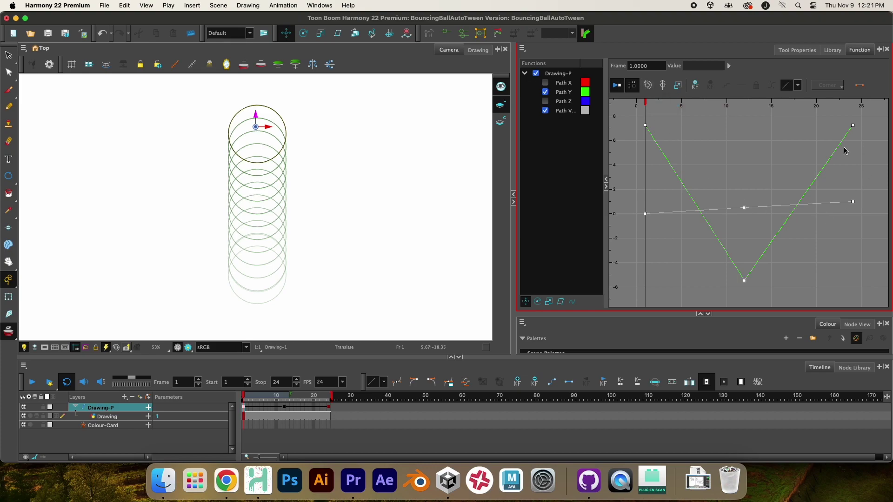
# Step: Drag Bezier handles on the frame 1 and frame 24 keys to ease the top, then preview
pyautogui.click(646, 214)
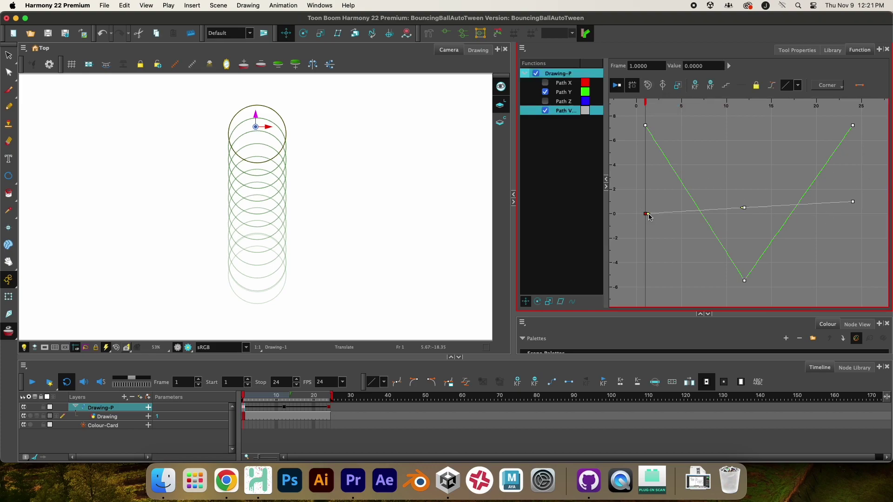
pyautogui.moveTo(649, 217); pyautogui.dragTo(712, 269)
pyautogui.click(854, 202)
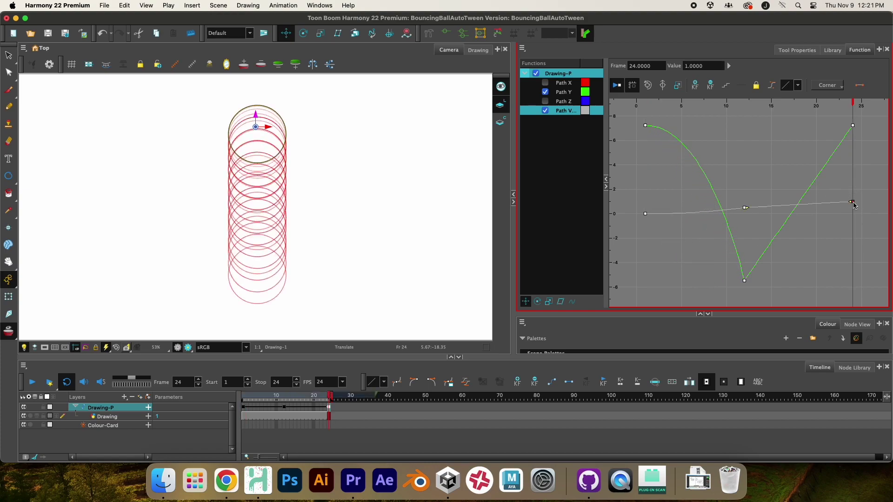
pyautogui.moveTo(853, 204); pyautogui.dragTo(777, 197)
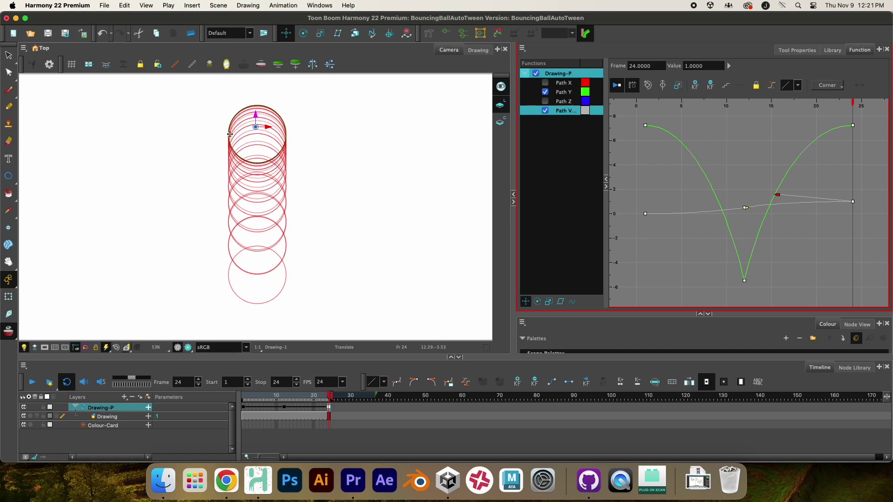
pyautogui.click(33, 383)
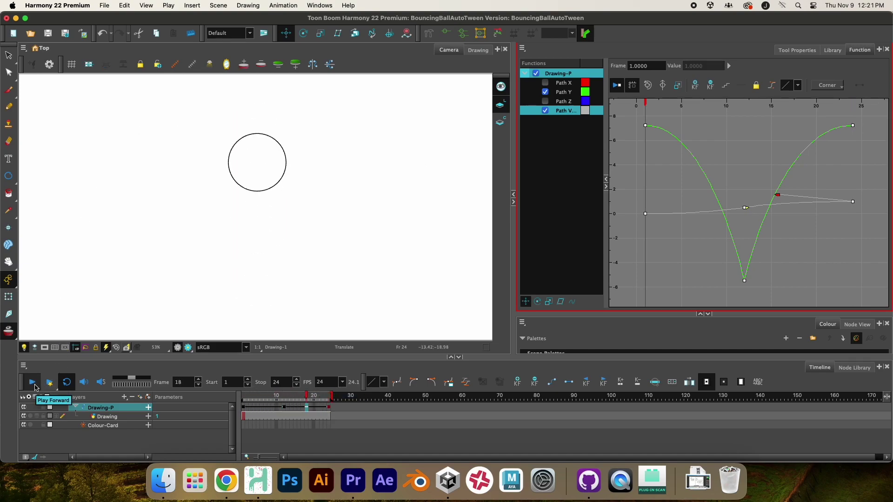
pyautogui.click(34, 383)
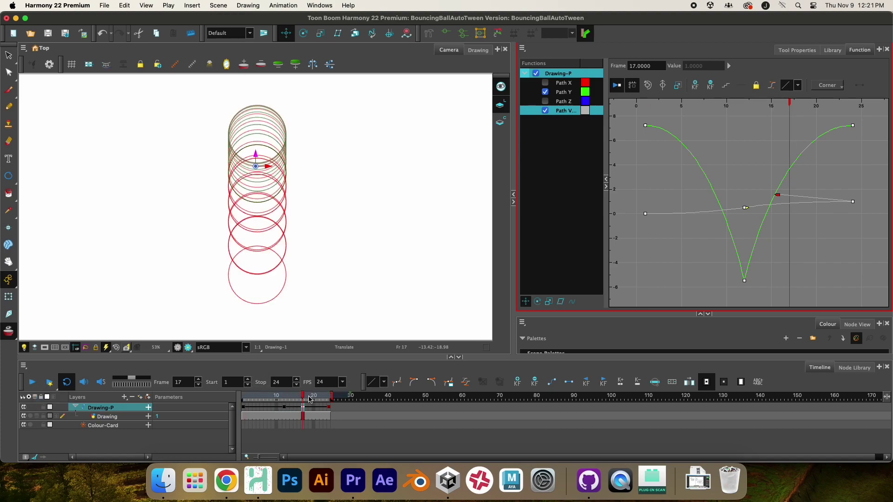
pyautogui.moveTo(310, 399); pyautogui.dragTo(286, 401)
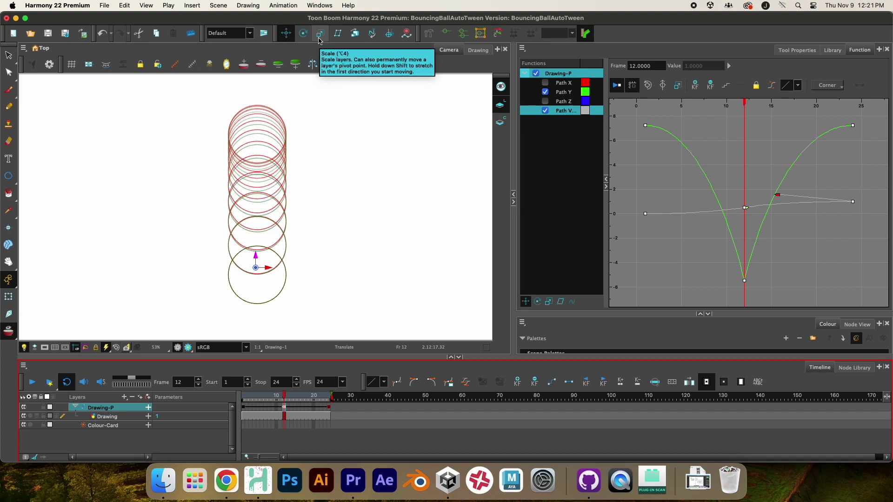
# Step: Expand the Drawing-P peg's parameters, test and undo a Scale x change, then go to frame 10
pyautogui.click(320, 37)
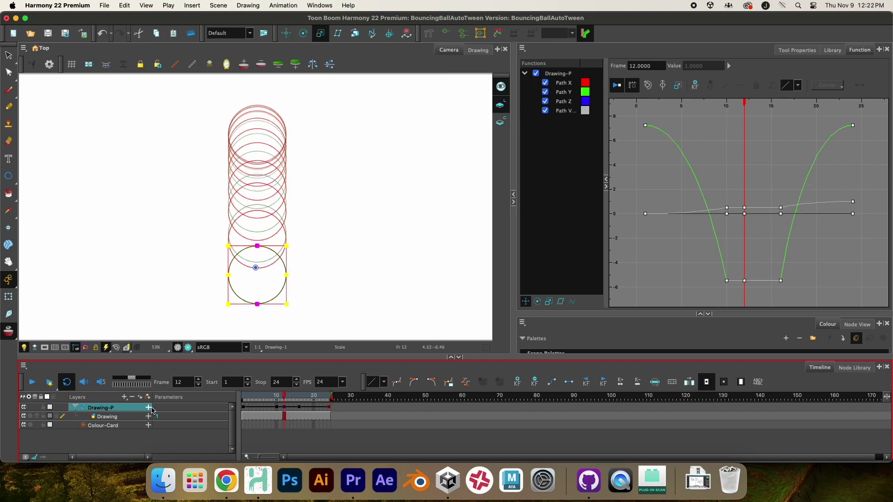
pyautogui.click(150, 409)
pyautogui.scroll(-2, 176, 434)
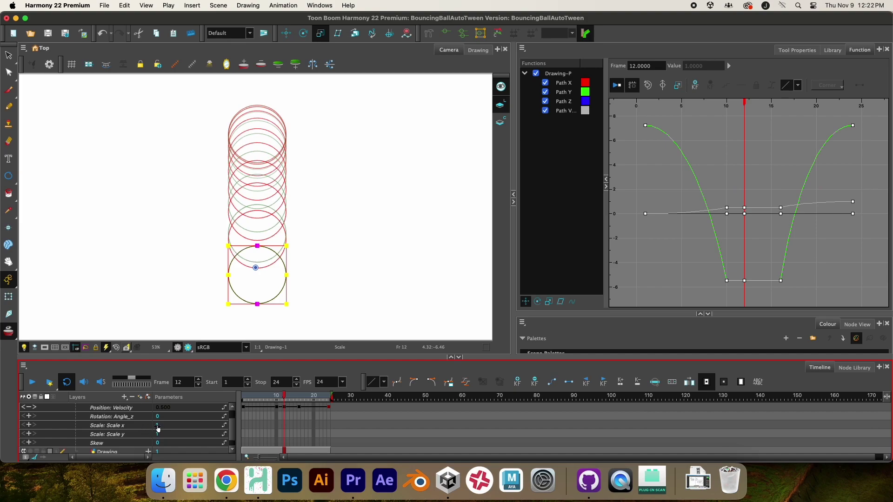
pyautogui.moveTo(158, 429); pyautogui.dragTo(137, 428)
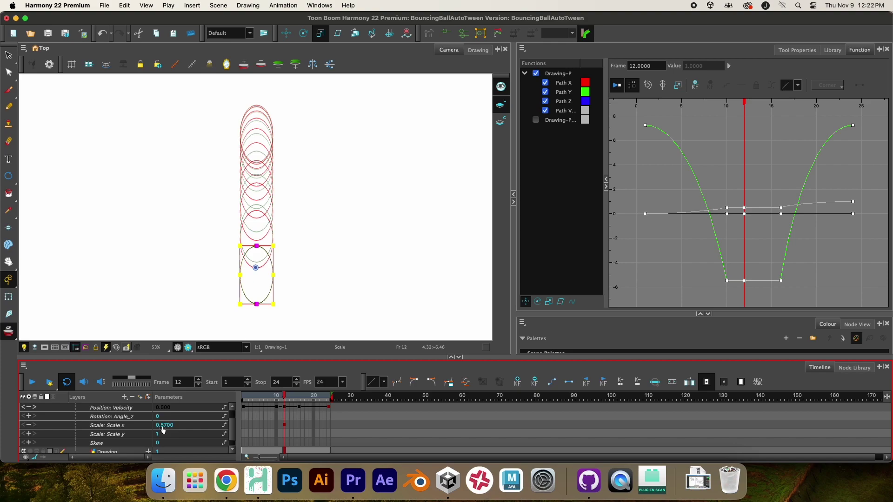
pyautogui.press('super+z')
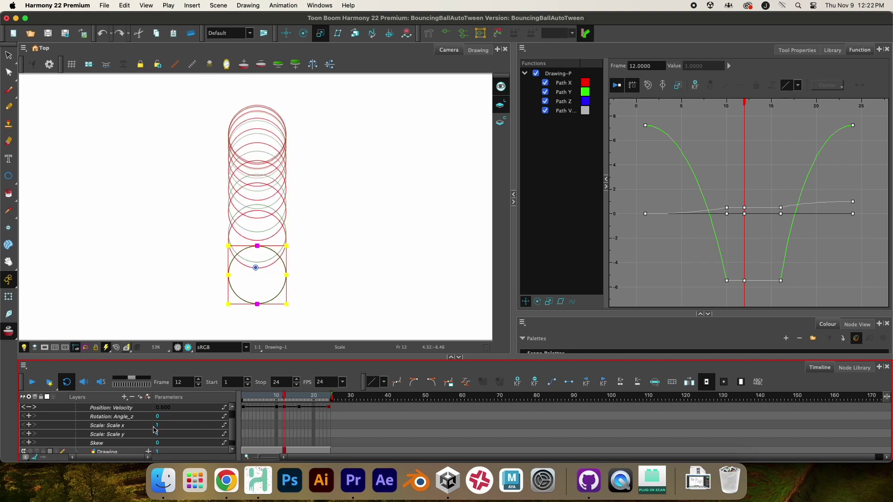
pyautogui.moveTo(281, 396); pyautogui.dragTo(277, 399)
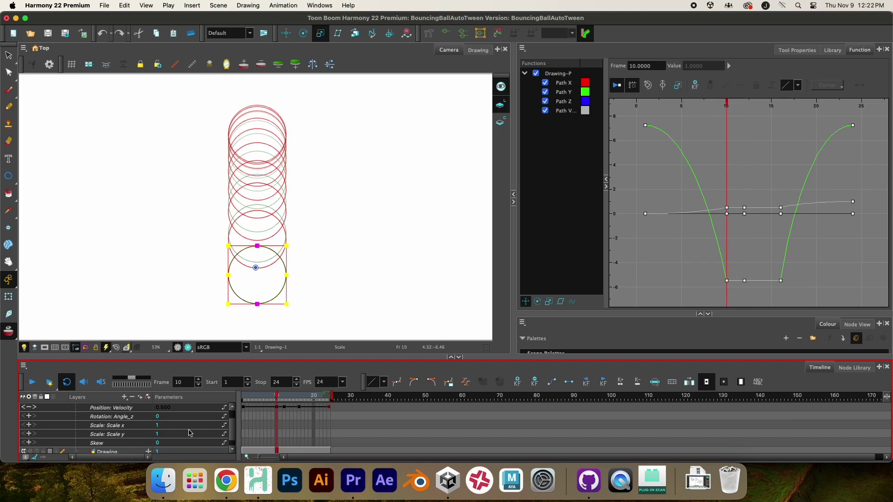
# Step: Add peg keyframes at frames 10, 12 and 16
pyautogui.click(519, 385)
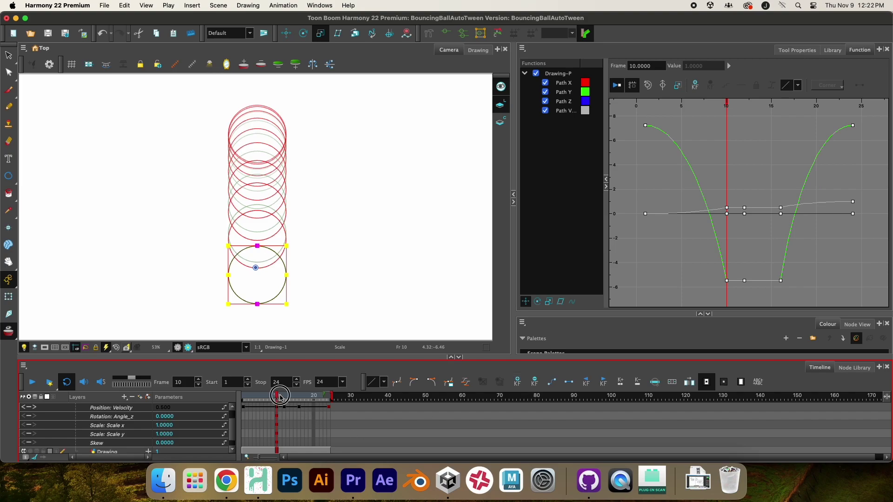
pyautogui.click(284, 397)
pyautogui.click(520, 386)
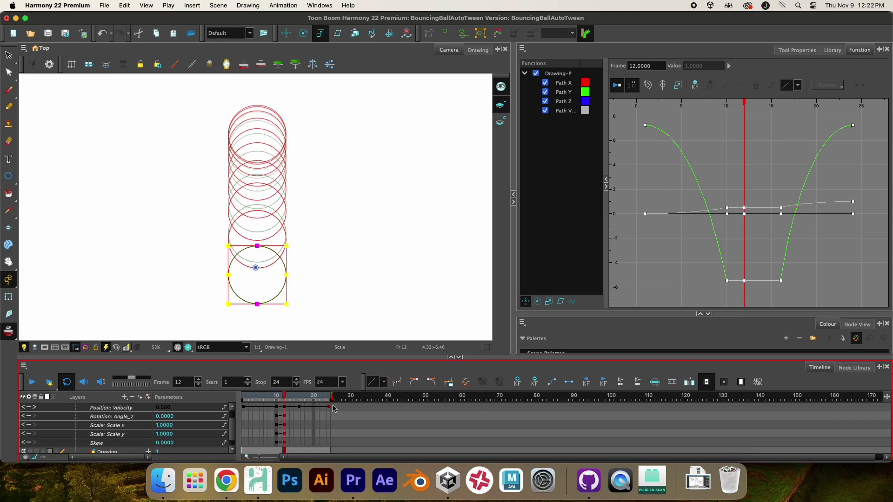
pyautogui.moveTo(284, 398); pyautogui.dragTo(299, 398)
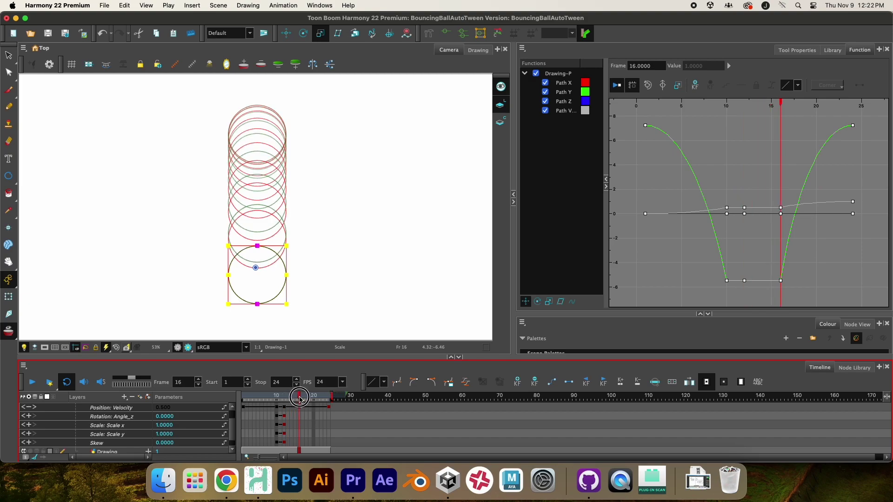
pyautogui.click(536, 383)
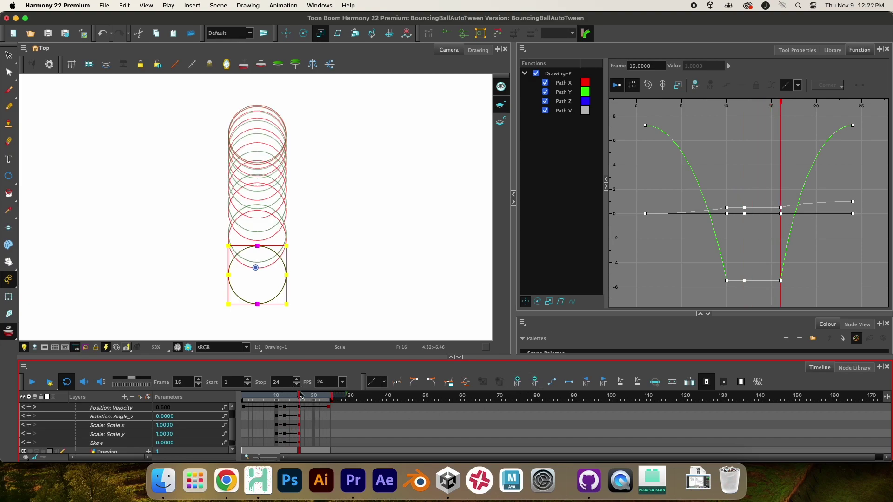
# Step: Squash the ball at frame 12 to Scale x 1.27 and Scale y 0.74, then review the fall
pyautogui.moveTo(301, 396); pyautogui.dragTo(285, 399)
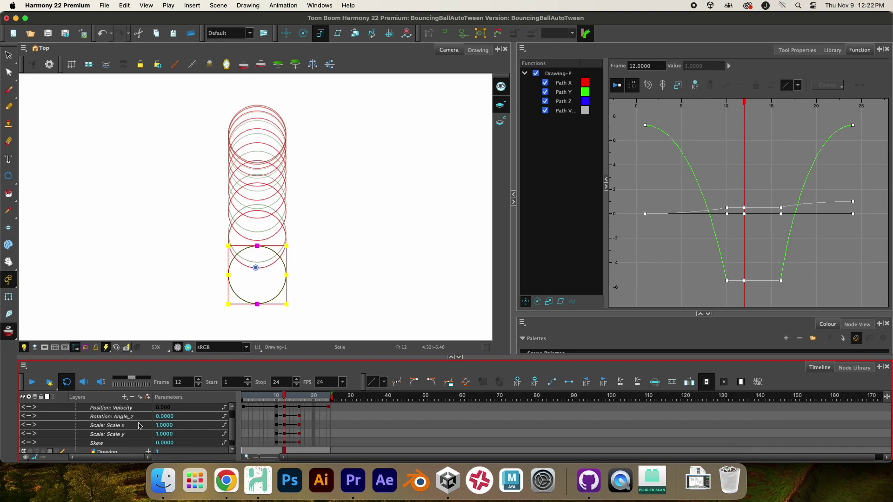
pyautogui.moveTo(162, 427)
pyautogui.mouseDown()
pyautogui.moveTo(149, 426)
pyautogui.moveTo(185, 427)
pyautogui.moveTo(150, 434)
pyautogui.moveTo(159, 434)
pyautogui.mouseUp()
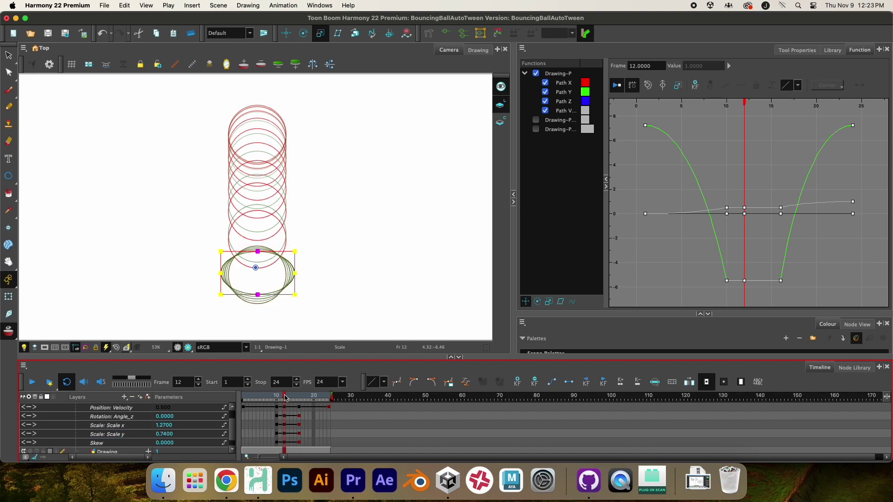
pyautogui.moveTo(285, 399); pyautogui.dragTo(243, 403)
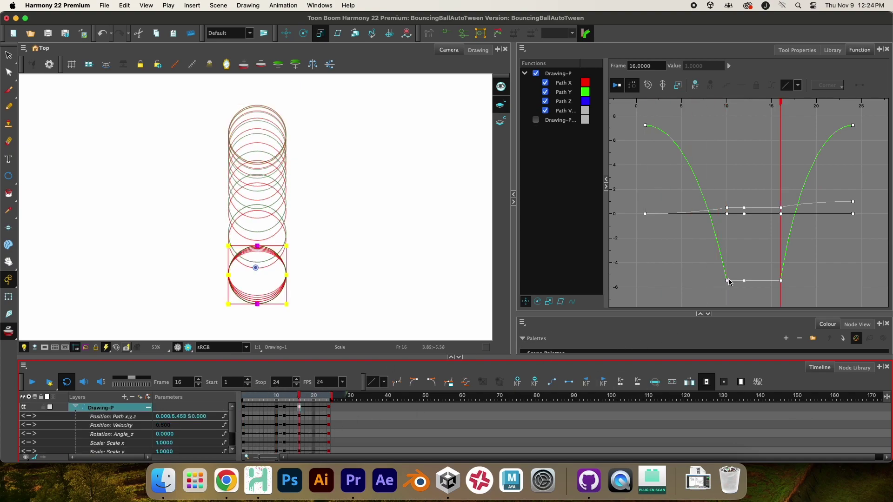
# Step: Drag the frame 10 and 16 Path Y keys upward, then display Scale_x and Scale_y curves
pyautogui.click(728, 281)
pyautogui.moveTo(728, 282); pyautogui.dragTo(731, 246)
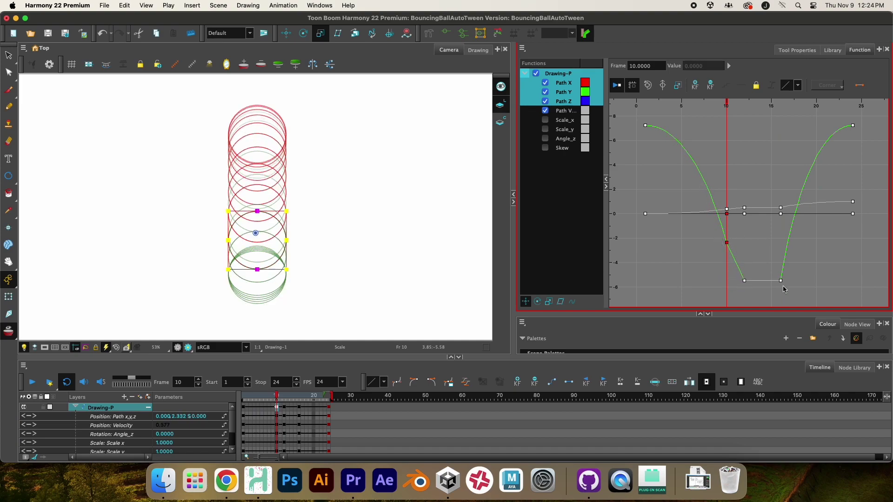
pyautogui.moveTo(781, 281); pyautogui.dragTo(751, 201)
pyautogui.moveTo(728, 242); pyautogui.dragTo(728, 235)
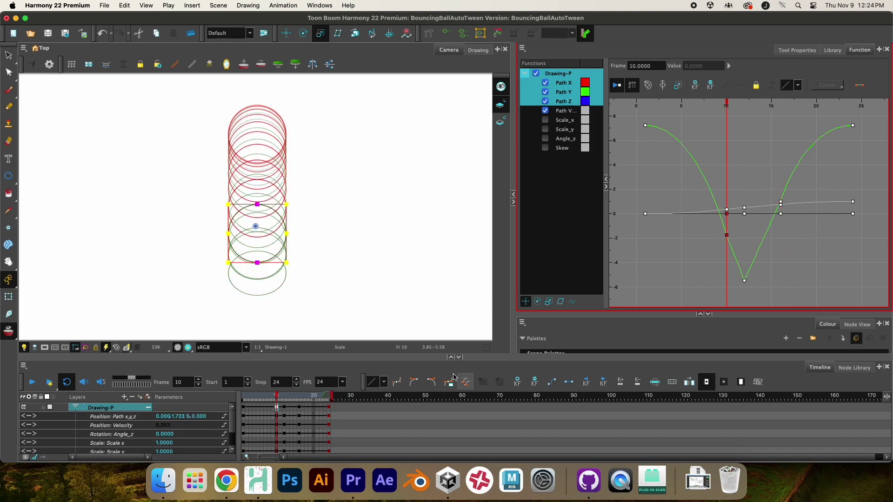
pyautogui.click(546, 122)
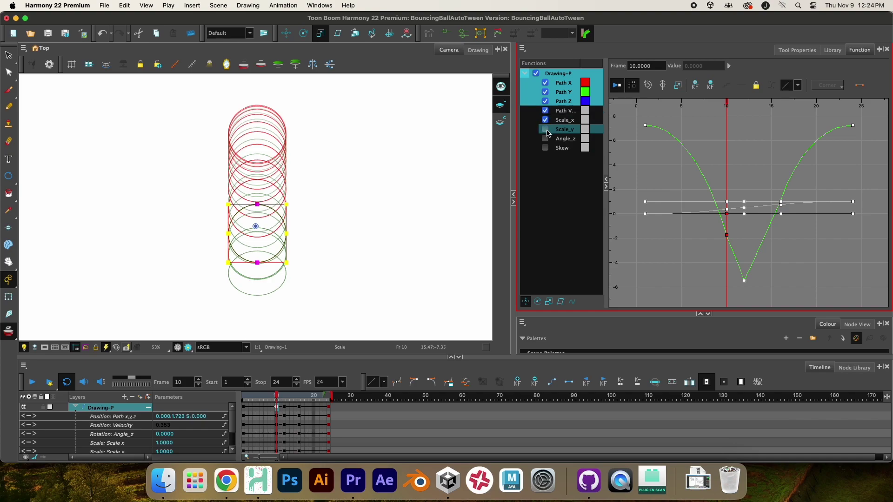
pyautogui.click(545, 130)
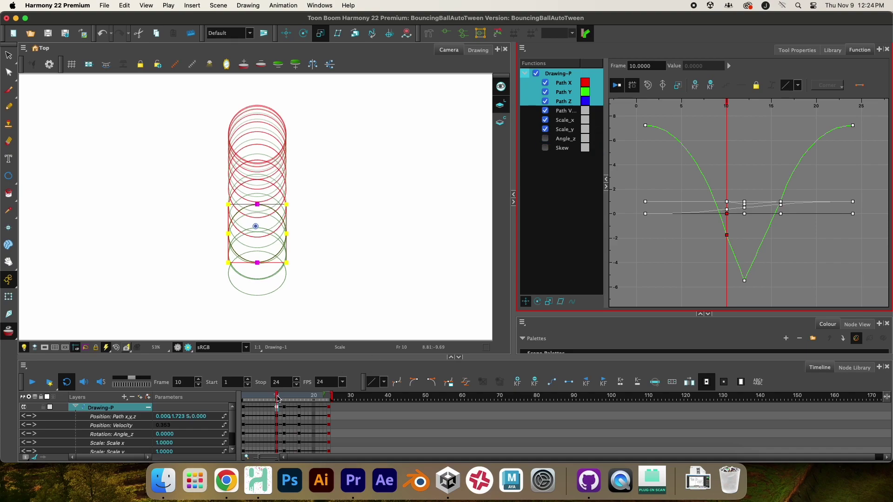
# Step: Preview the bounce, then widen the frame 12 squash to Scale x 1.26 and check nearby frames
pyautogui.moveTo(278, 399); pyautogui.dragTo(319, 404)
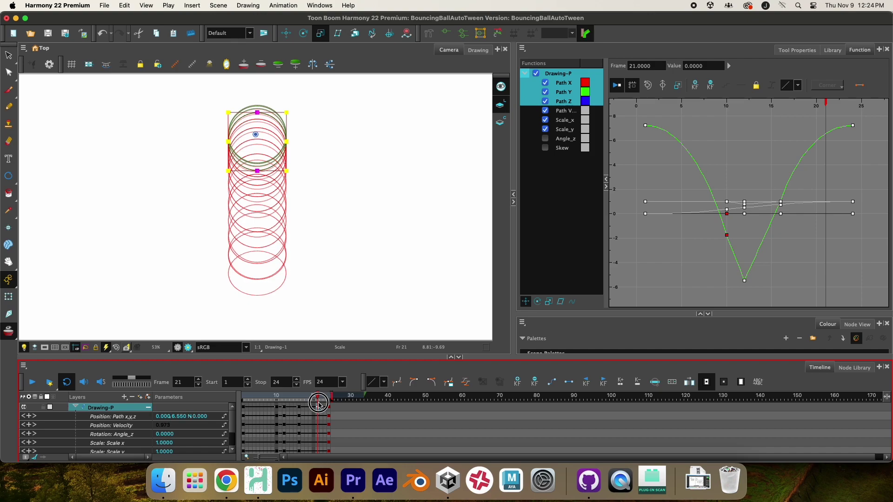
pyautogui.click(34, 383)
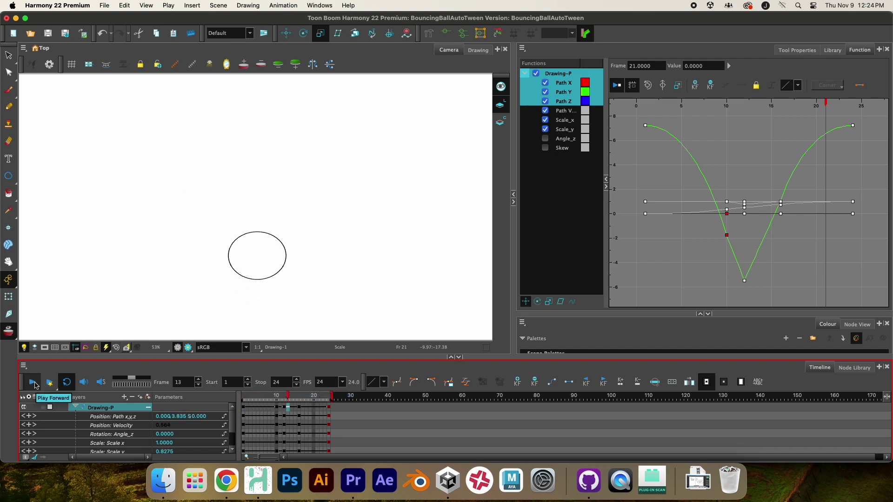
pyautogui.click(34, 383)
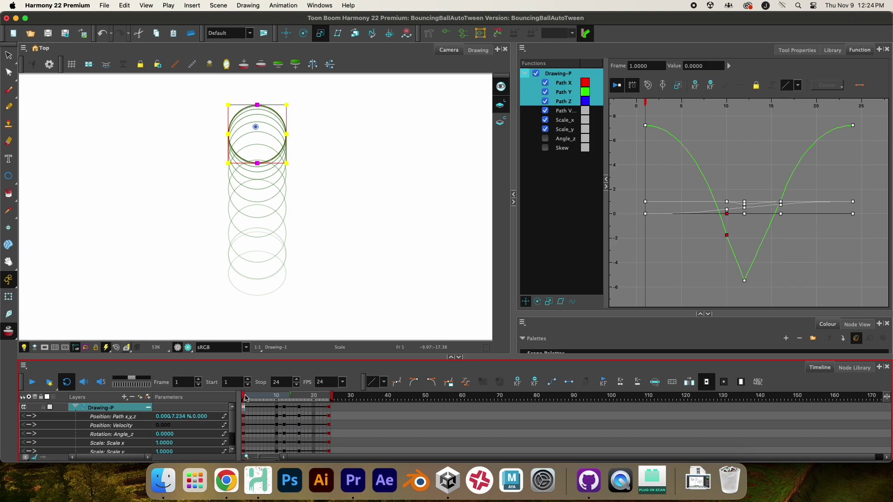
pyautogui.moveTo(246, 398); pyautogui.dragTo(284, 399)
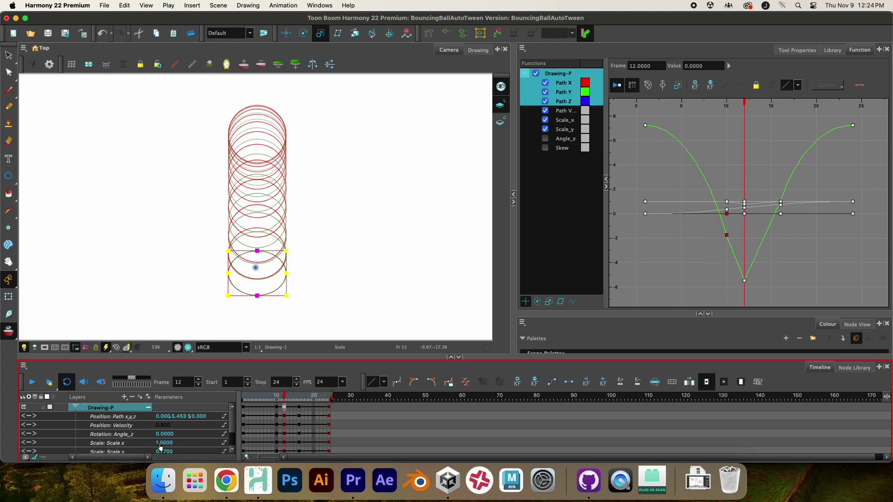
pyautogui.moveTo(160, 446); pyautogui.dragTo(225, 442)
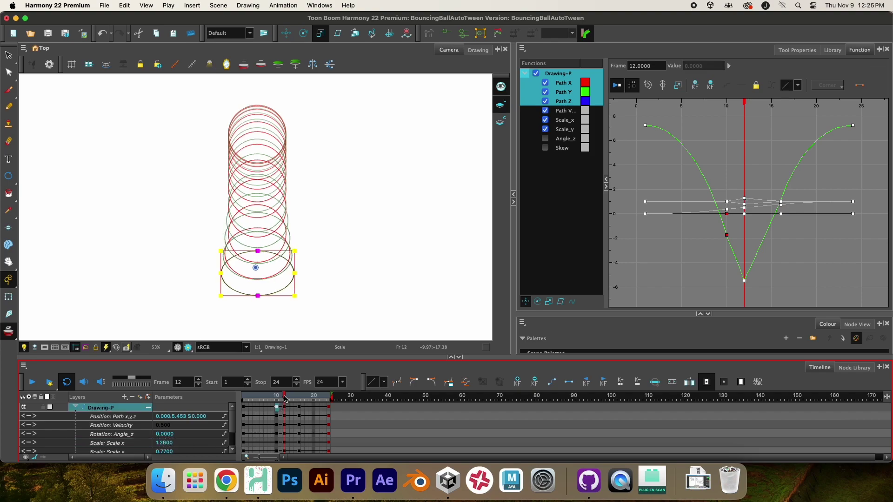
pyautogui.click(286, 410)
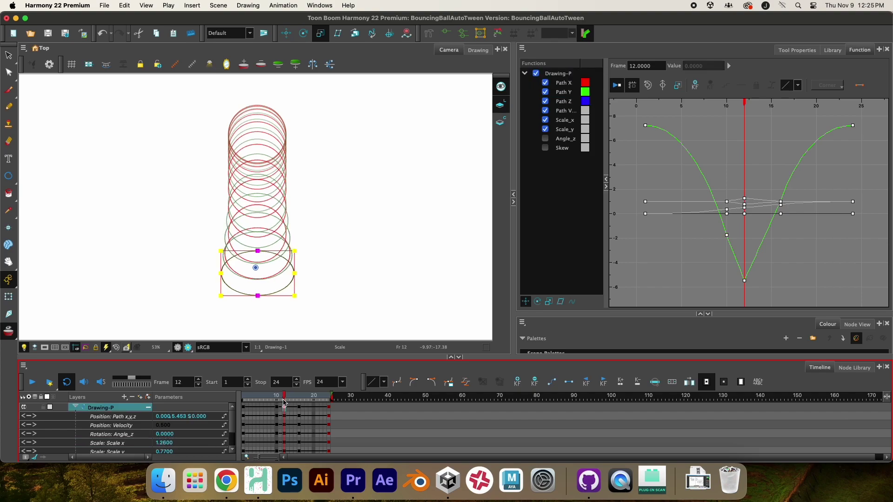
pyautogui.moveTo(286, 401)
pyautogui.mouseDown()
pyautogui.moveTo(278, 401)
pyautogui.moveTo(292, 404)
pyautogui.mouseUp()
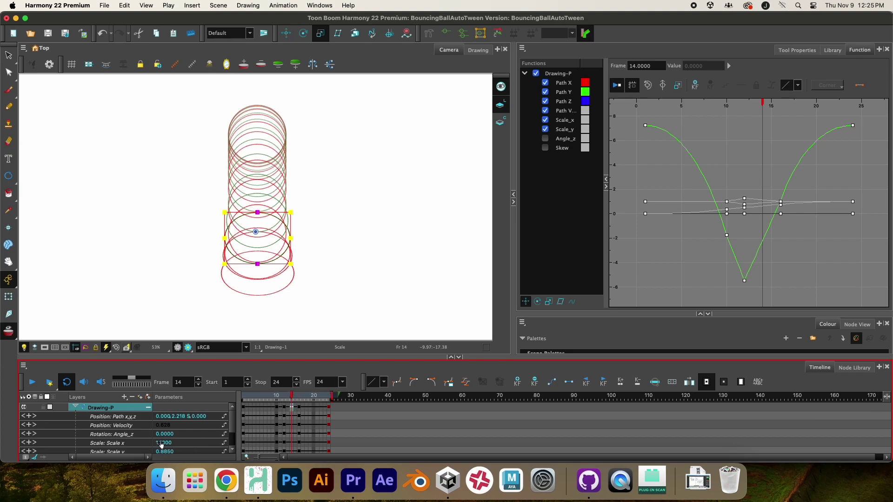
# Step: Set the frame 14 stretch to Scale x 0.77 and Scale y 1.225, then play it back
pyautogui.click(161, 443)
pyautogui.moveTo(162, 443)
pyautogui.mouseDown()
pyautogui.moveTo(147, 443)
pyautogui.moveTo(179, 455)
pyautogui.mouseUp()
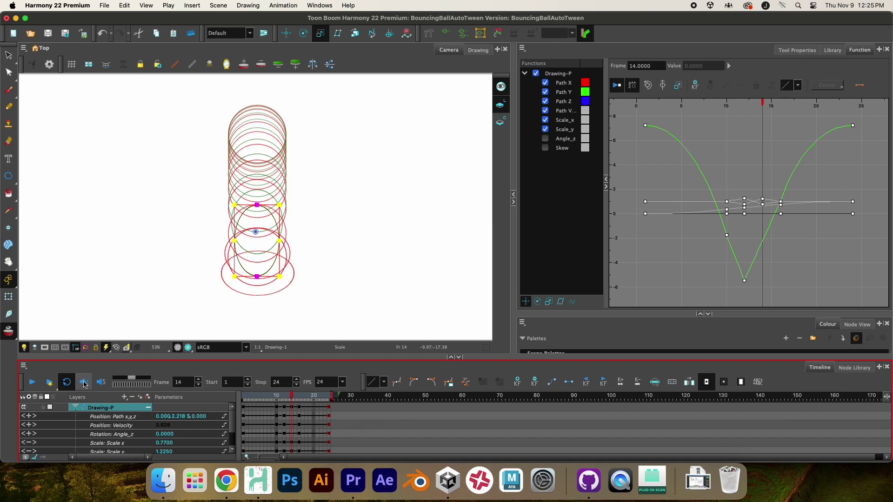
pyautogui.click(31, 383)
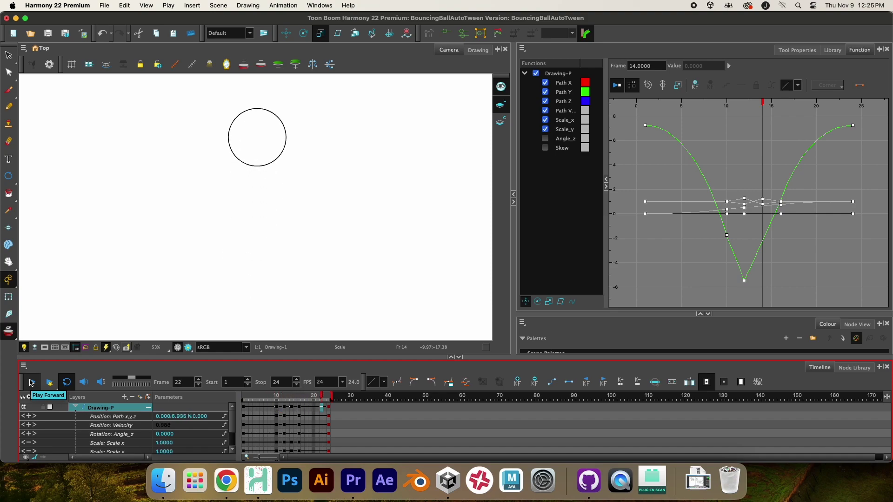
# Step: Set the scene frame rate to 15 fps, preview the bounce, and select the frame 16 keys
pyautogui.click(31, 383)
pyautogui.click(343, 383)
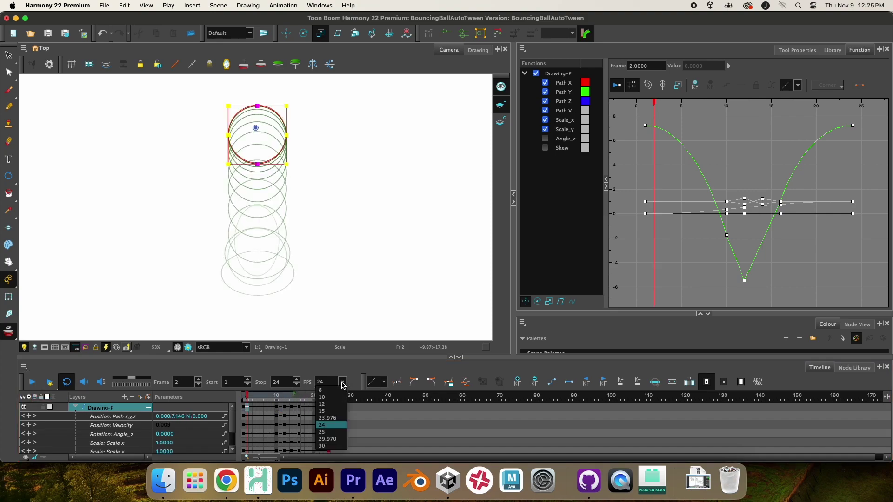
pyautogui.click(339, 412)
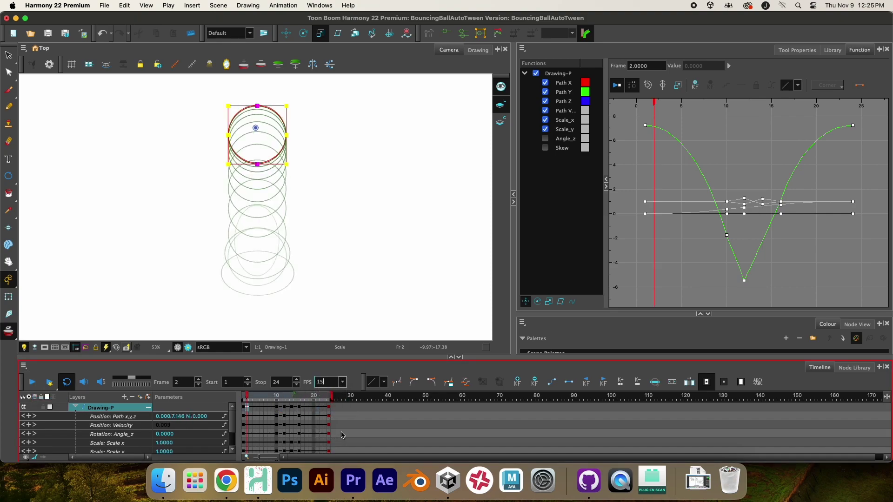
pyautogui.click(38, 384)
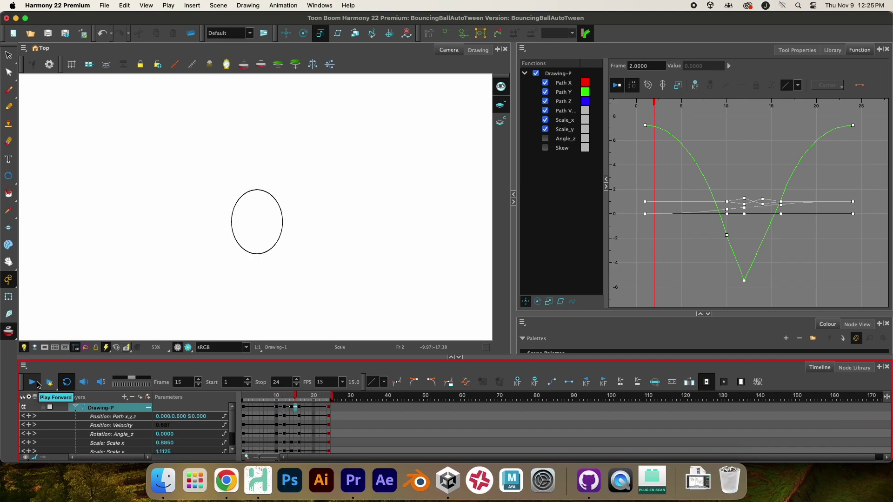
pyautogui.click(39, 384)
pyautogui.click(302, 411)
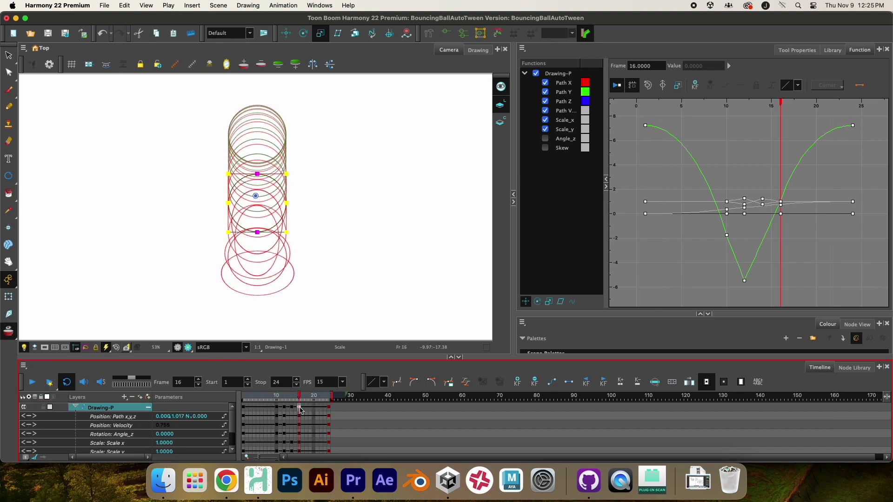
pyautogui.moveTo(301, 411)
pyautogui.mouseDown()
pyautogui.moveTo(272, 411)
pyautogui.moveTo(298, 411)
pyautogui.mouseUp()
# Step: Move the frame 10 keys to frame 8 and widen the frame 12 squash to Scale x 1.47
pyautogui.click(279, 411)
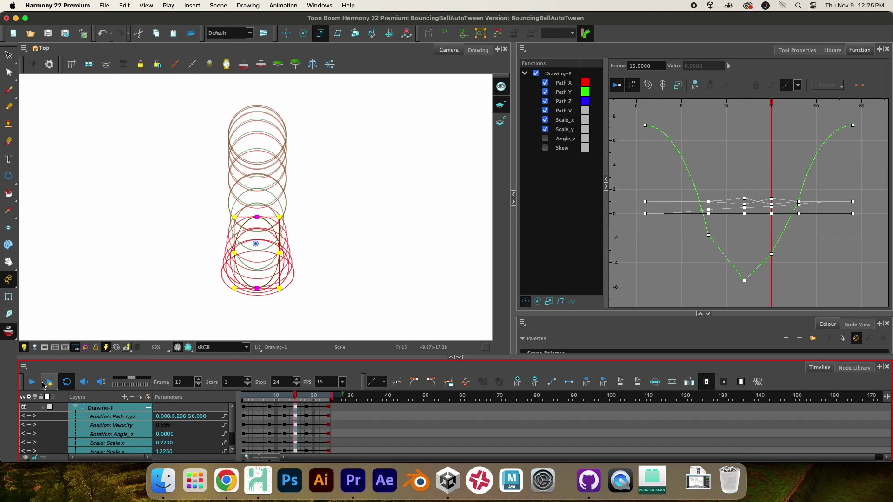
pyautogui.click(39, 385)
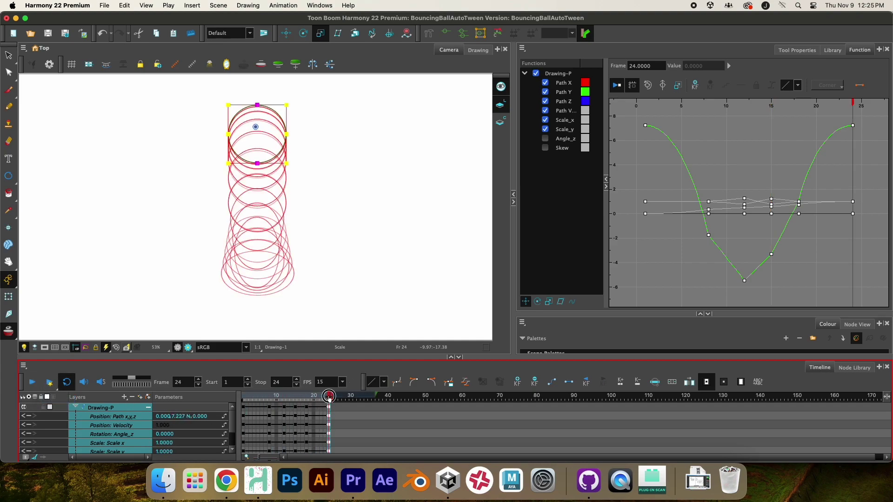
pyautogui.moveTo(329, 398); pyautogui.dragTo(284, 400)
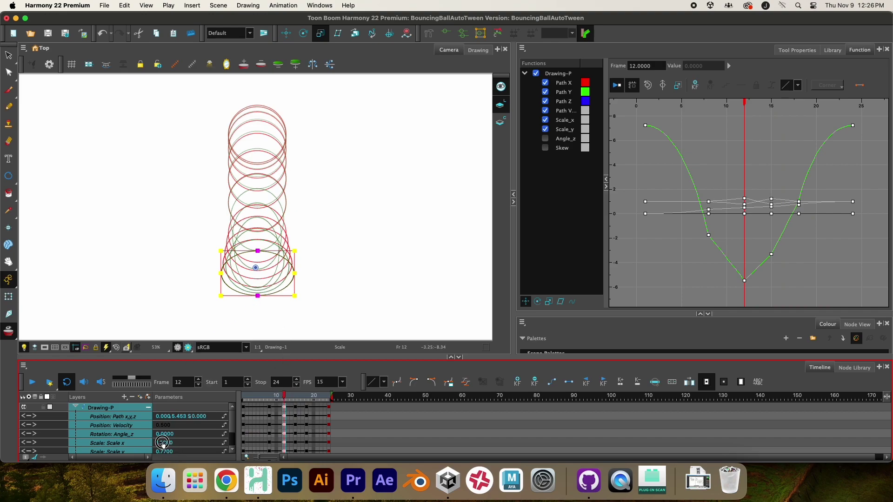
pyautogui.moveTo(162, 443)
pyautogui.mouseDown()
pyautogui.moveTo(171, 451)
pyautogui.moveTo(152, 452)
pyautogui.mouseUp()
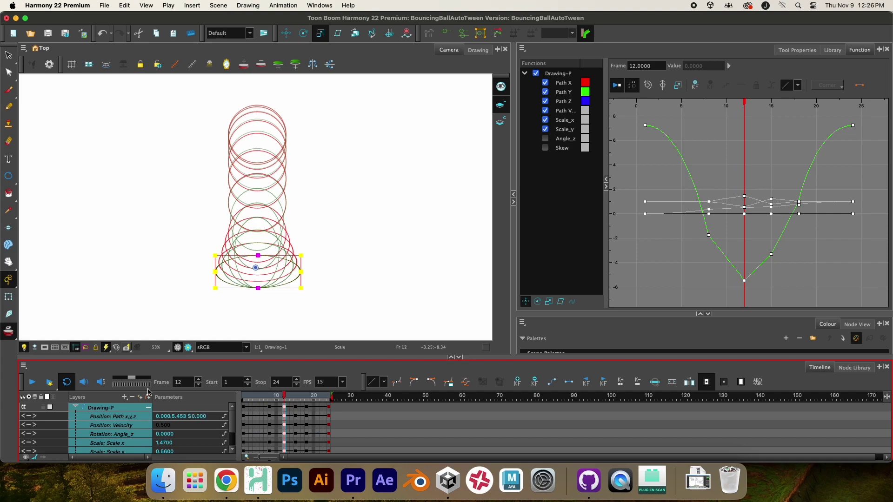
pyautogui.click(35, 384)
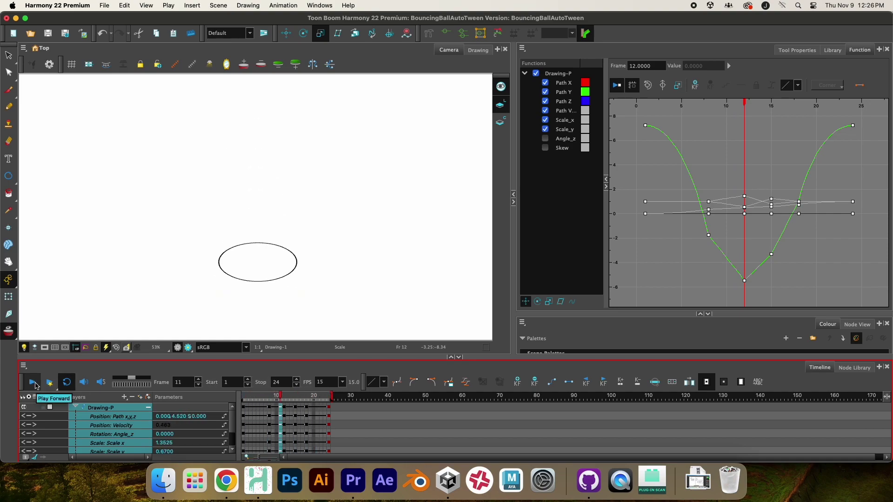
pyautogui.click(35, 384)
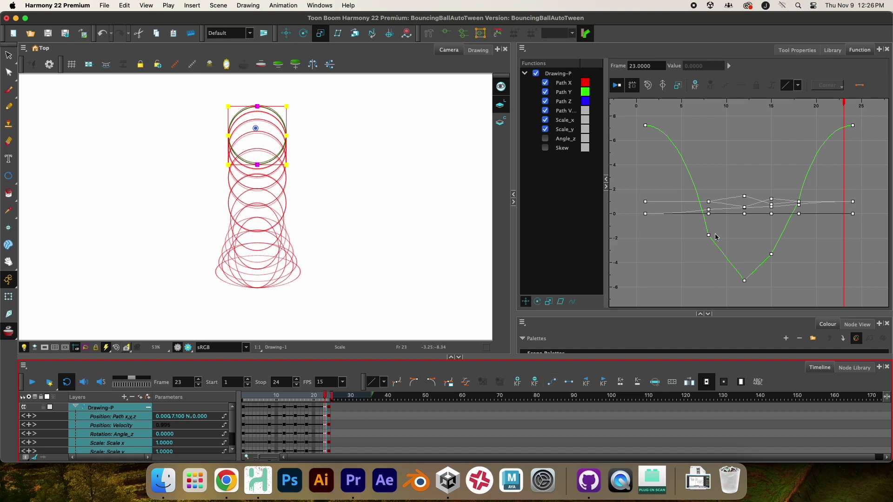
# Step: Raise the Path Y keyframes at frames 8, 15 (to about -1.7) and 18
pyautogui.moveTo(708, 235); pyautogui.dragTo(709, 213)
pyautogui.moveTo(771, 255); pyautogui.dragTo(772, 235)
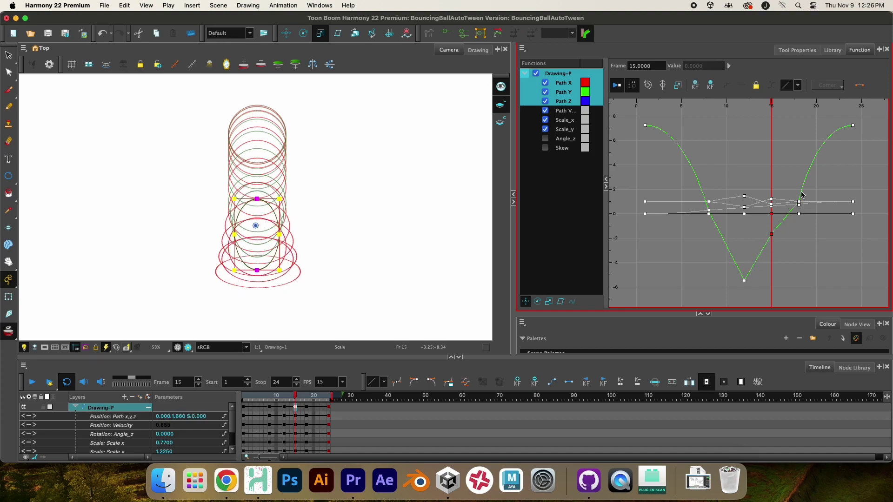
pyautogui.scroll(6, 801, 208)
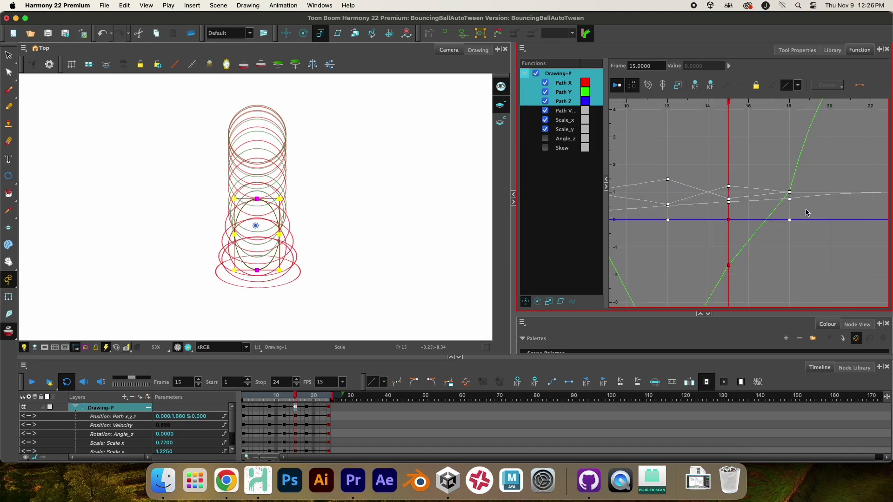
pyautogui.moveTo(776, 177); pyautogui.dragTo(776, 117)
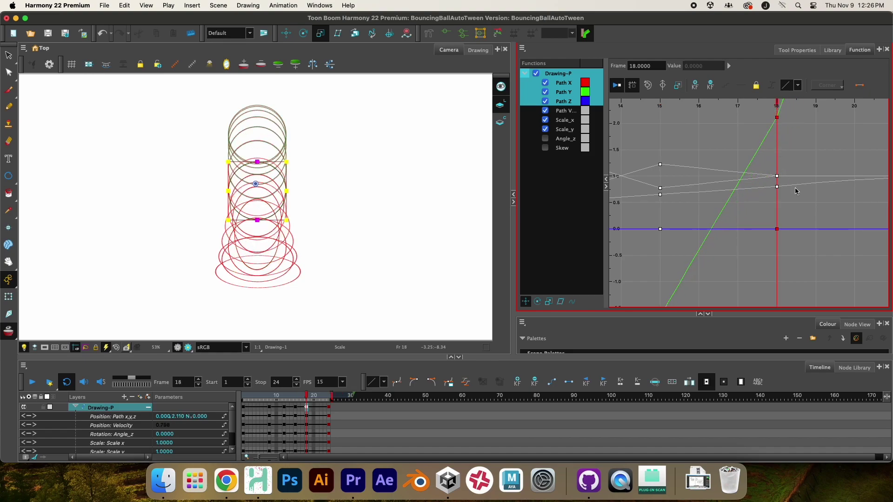
pyautogui.scroll(3, 801, 216)
pyautogui.scroll(-8, 802, 217)
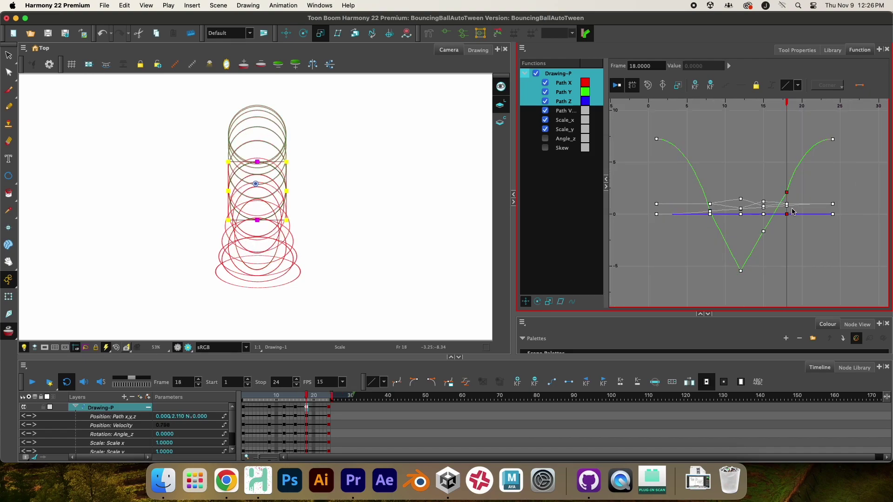
# Step: Preview the adjusted bounce from the frame 8 key, then scrub back to frame 1
pyautogui.click(711, 213)
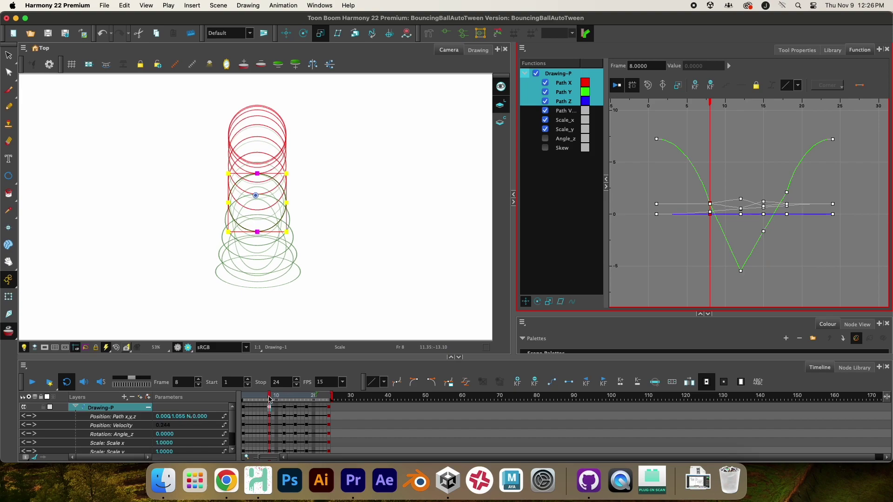
pyautogui.click(38, 384)
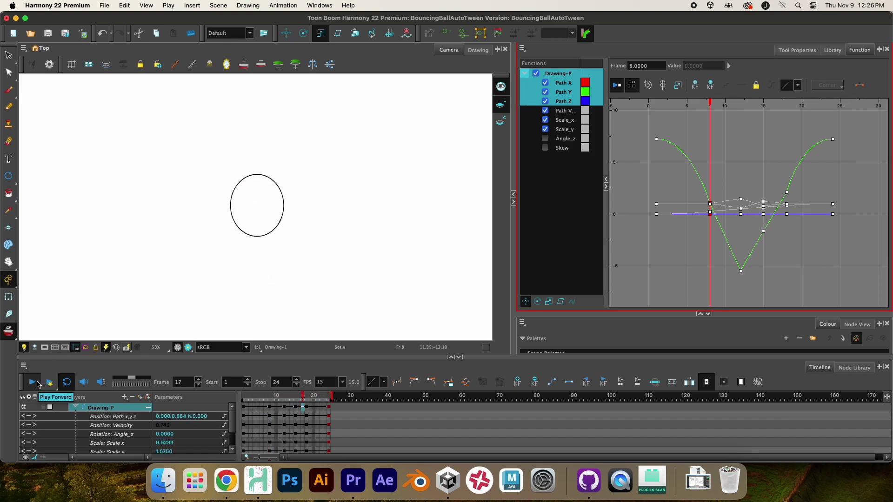
pyautogui.click(39, 384)
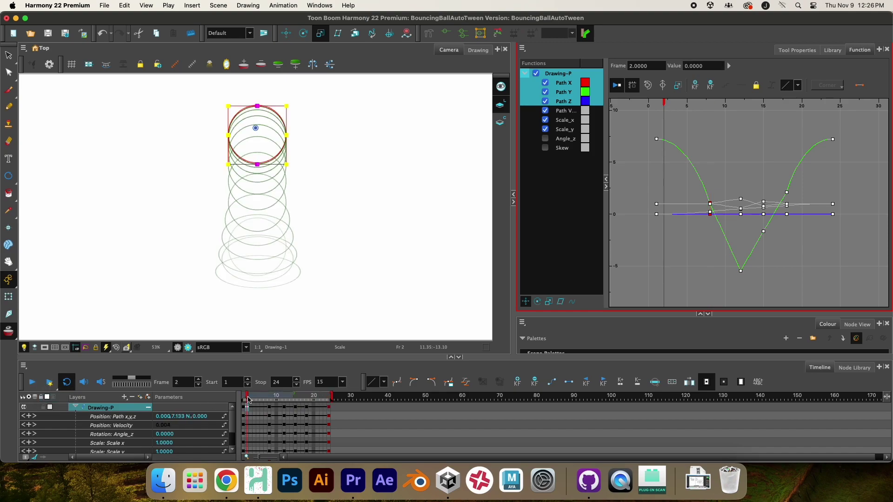
pyautogui.moveTo(249, 400); pyautogui.dragTo(206, 400)
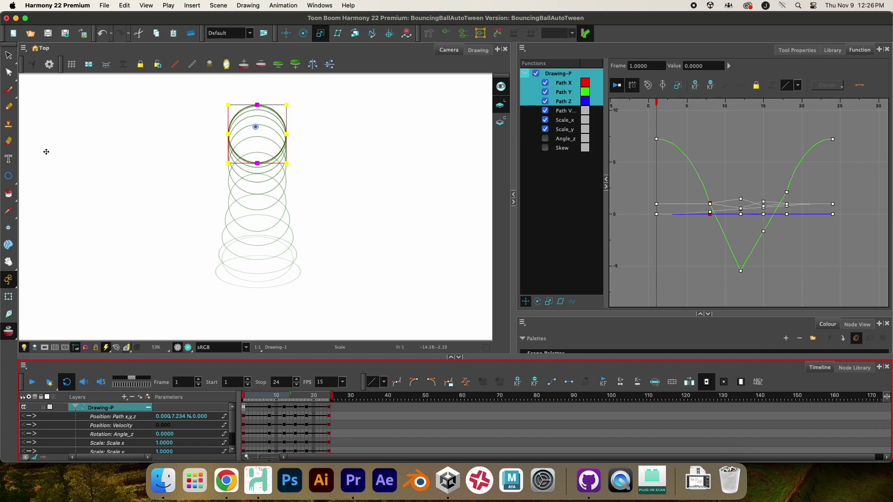
# Step: Choose the Paint tool with Blue and select the Drawing layer under Drawing-P
pyautogui.click(8, 193)
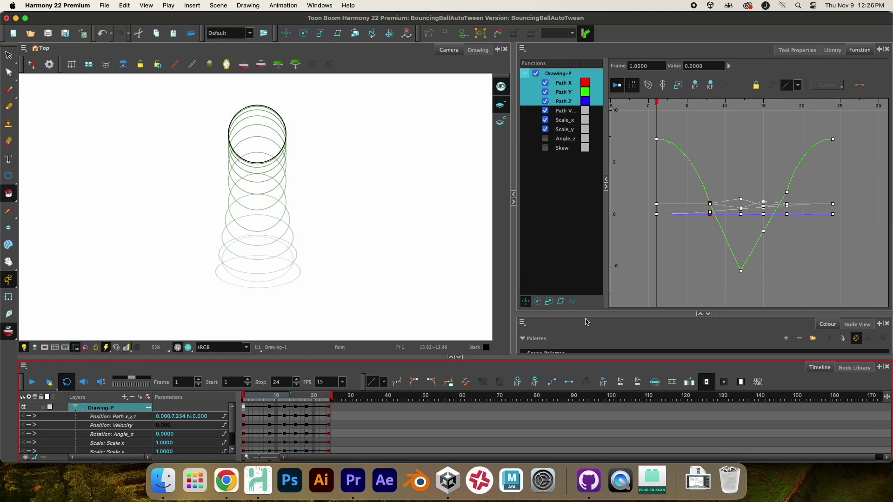
pyautogui.moveTo(587, 312); pyautogui.dragTo(587, 152)
pyautogui.click(560, 304)
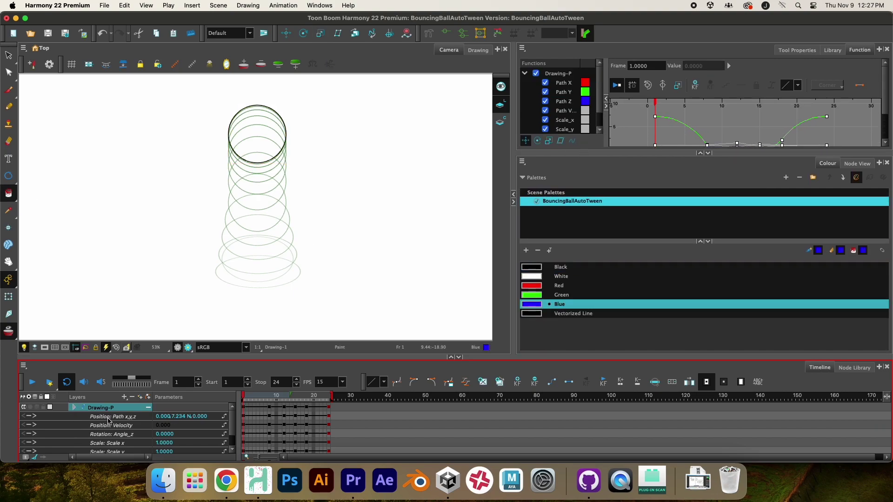
pyautogui.click(149, 407)
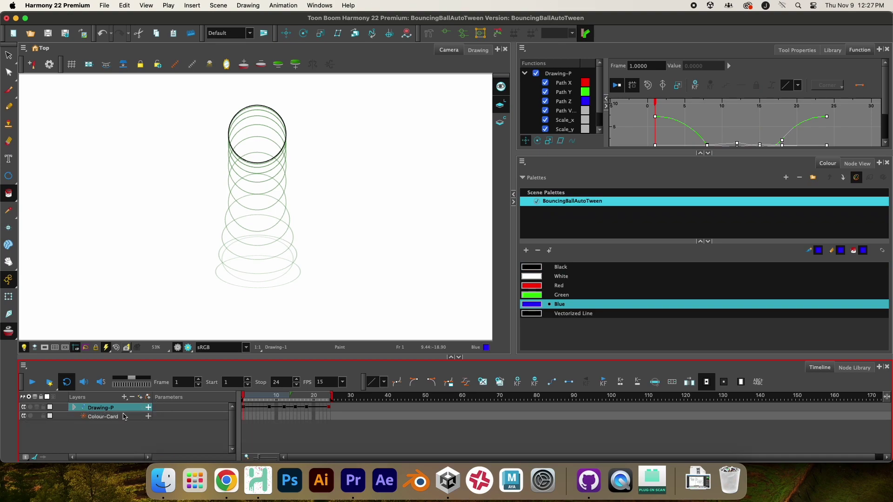
pyautogui.click(74, 408)
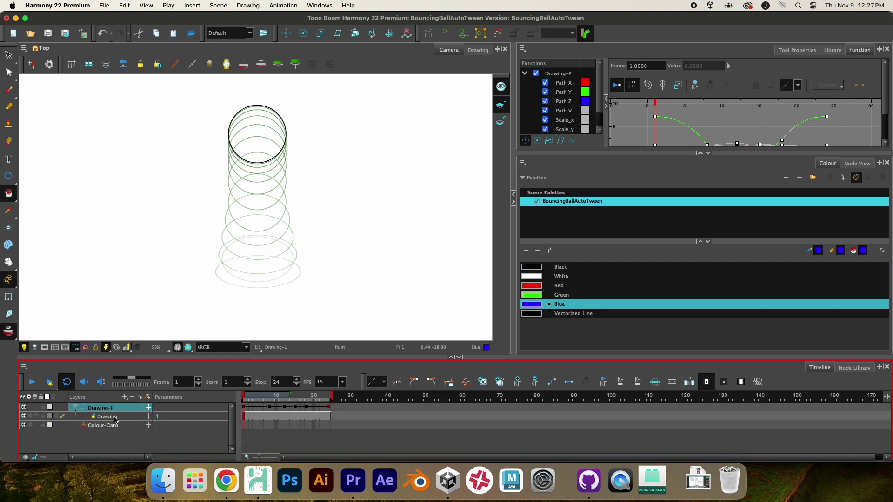
pyautogui.click(116, 417)
# Step: Enable Apply to All Frames, fill the ball Blue, and play back to check it
pyautogui.click(8, 195)
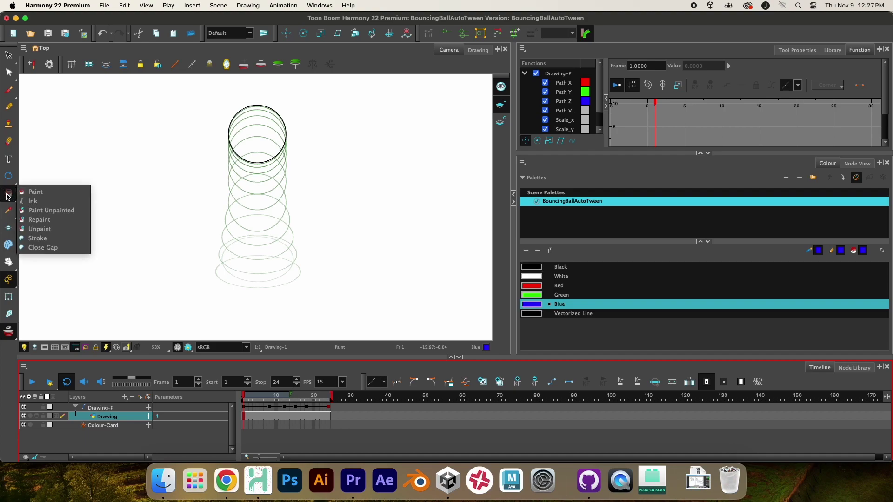
pyautogui.click(33, 191)
pyautogui.click(798, 50)
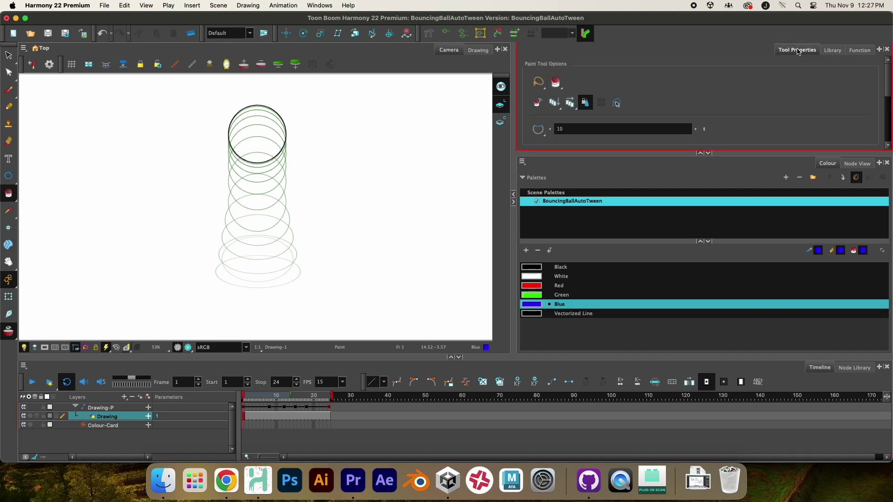
pyautogui.moveTo(648, 153); pyautogui.dragTo(651, 205)
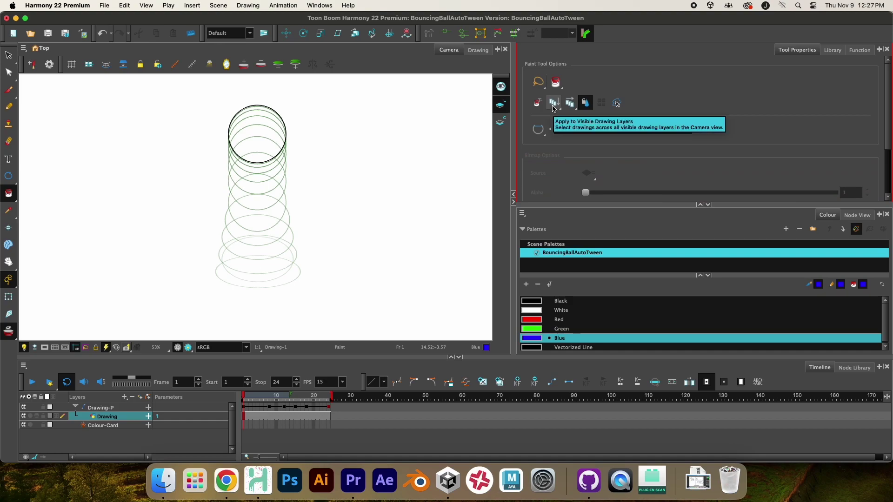
pyautogui.click(577, 108)
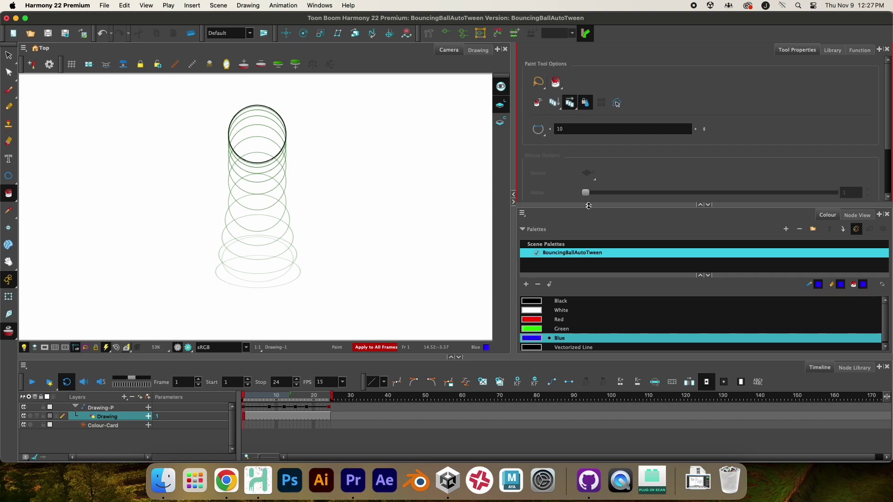
pyautogui.click(563, 340)
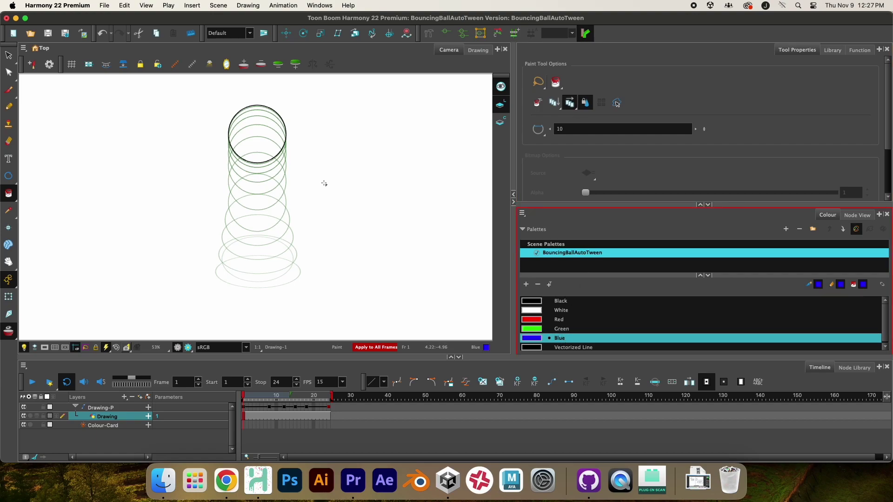
pyautogui.click(258, 150)
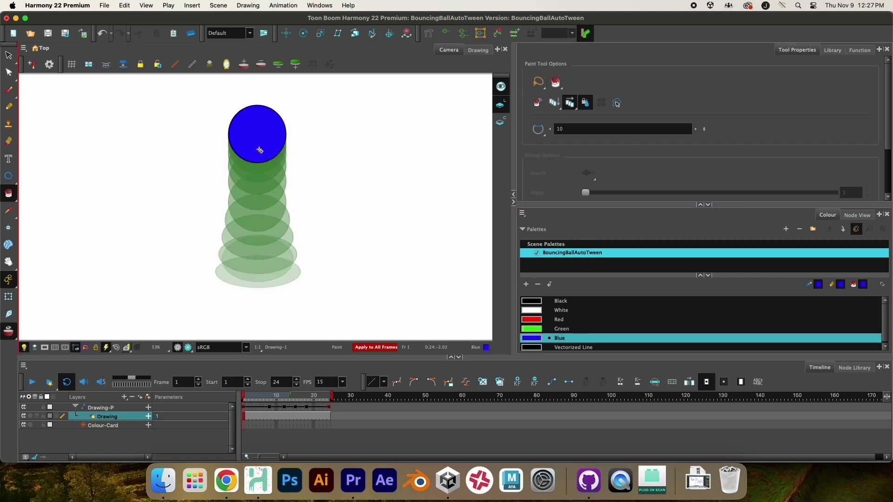
pyautogui.click(35, 385)
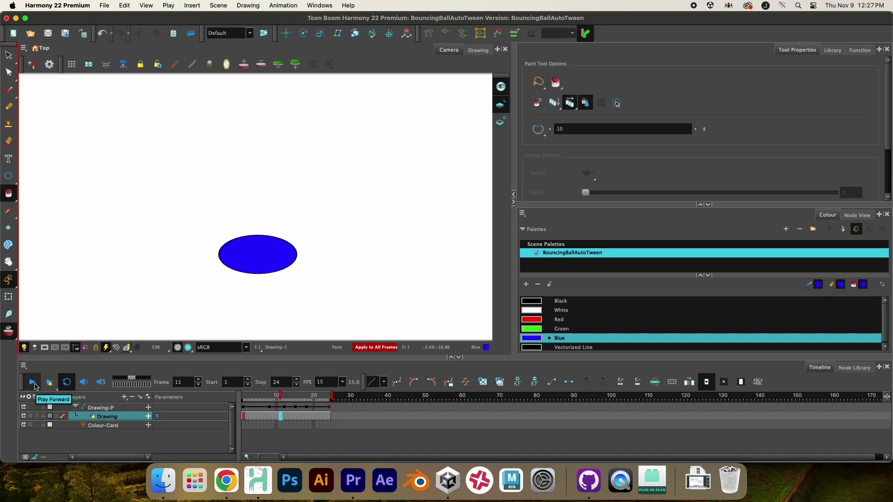
pyautogui.click(35, 385)
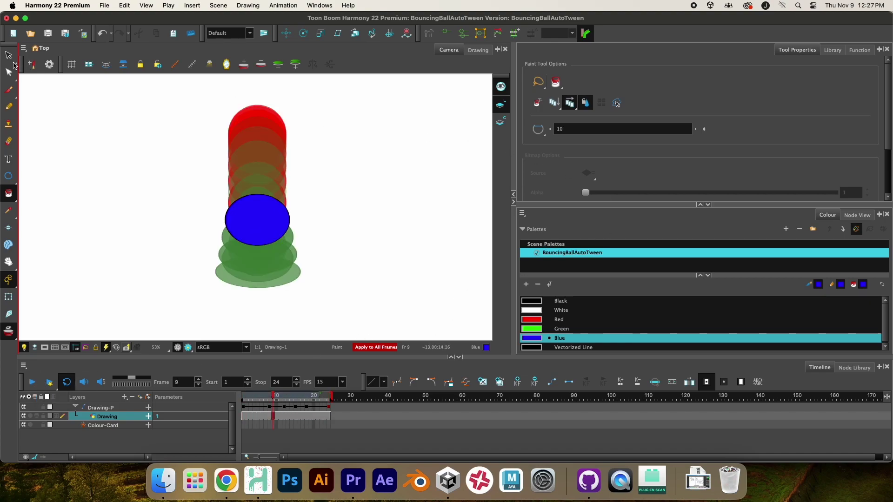
# Step: Save the scene and export all frames as a looping animated GIF with no dithering
pyautogui.click(99, 5)
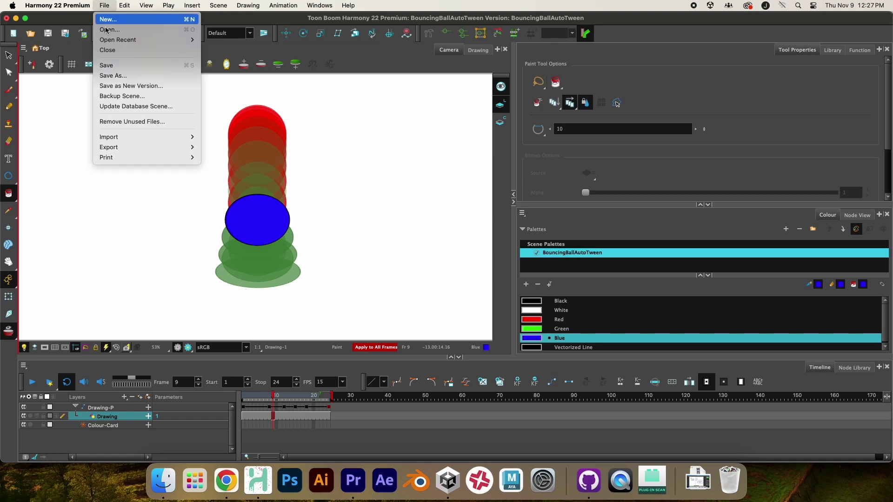
pyautogui.click(117, 69)
pyautogui.click(104, 6)
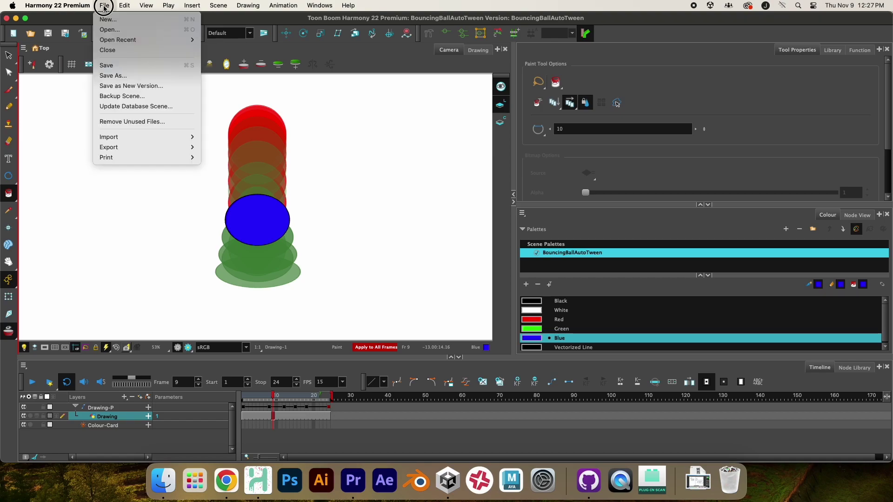
pyautogui.moveTo(119, 146)
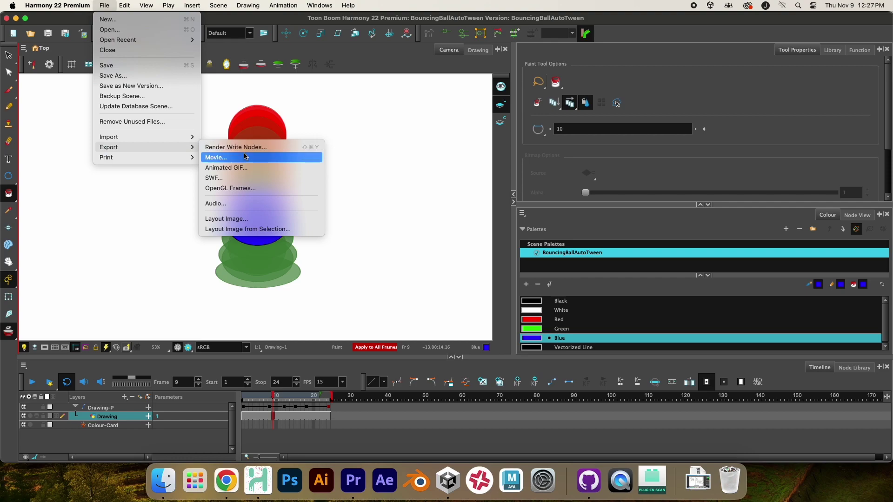
pyautogui.click(242, 167)
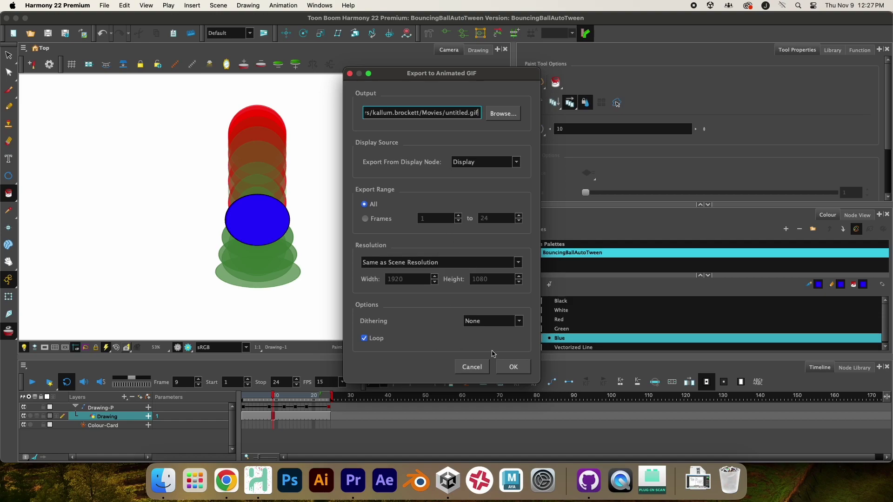
pyautogui.click(520, 322)
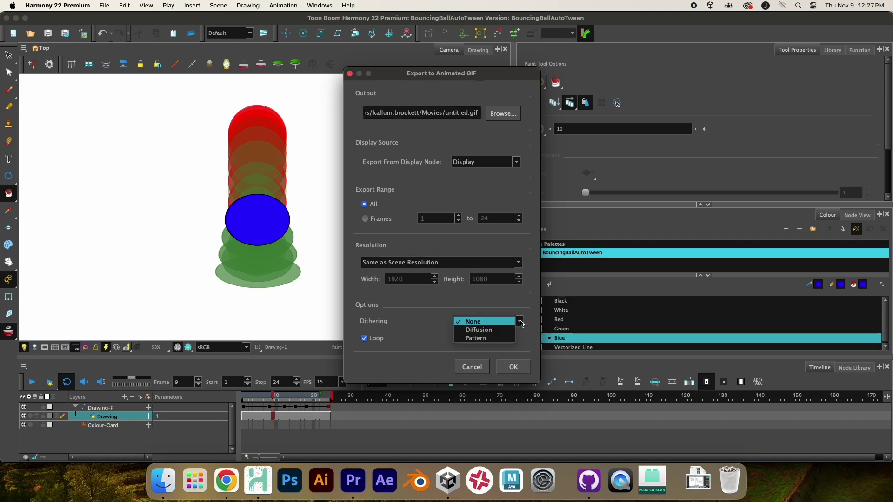
pyautogui.click(522, 324)
pyautogui.press('Return')
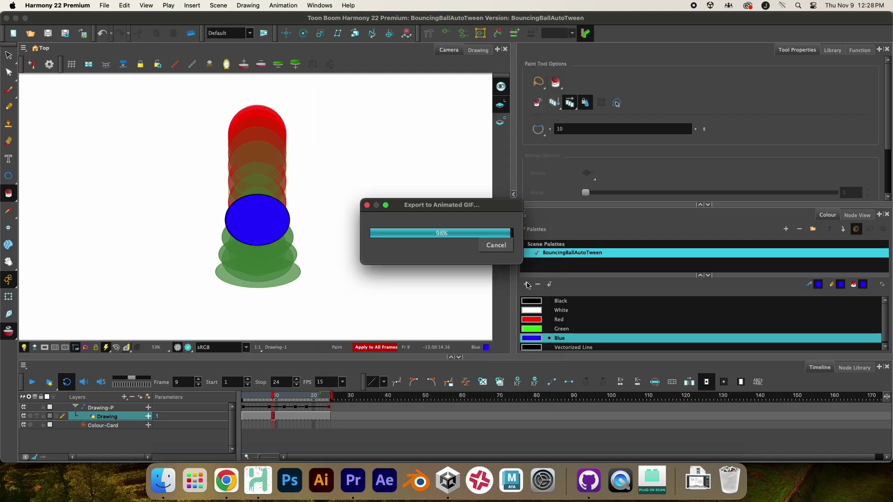
pyautogui.click(511, 254)
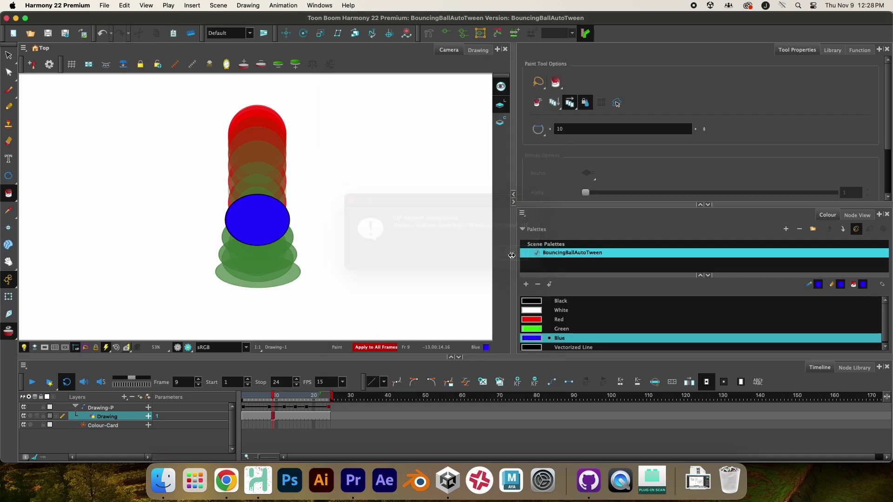